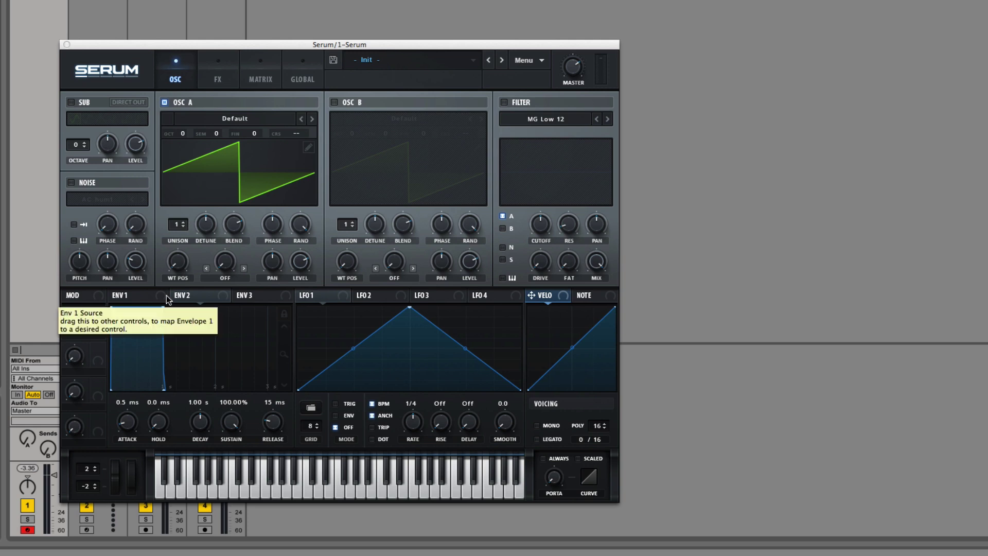
# Hide Serum and bring the Preview PDF guide on making wavetables to the front
pyautogui.press('super+Tab')
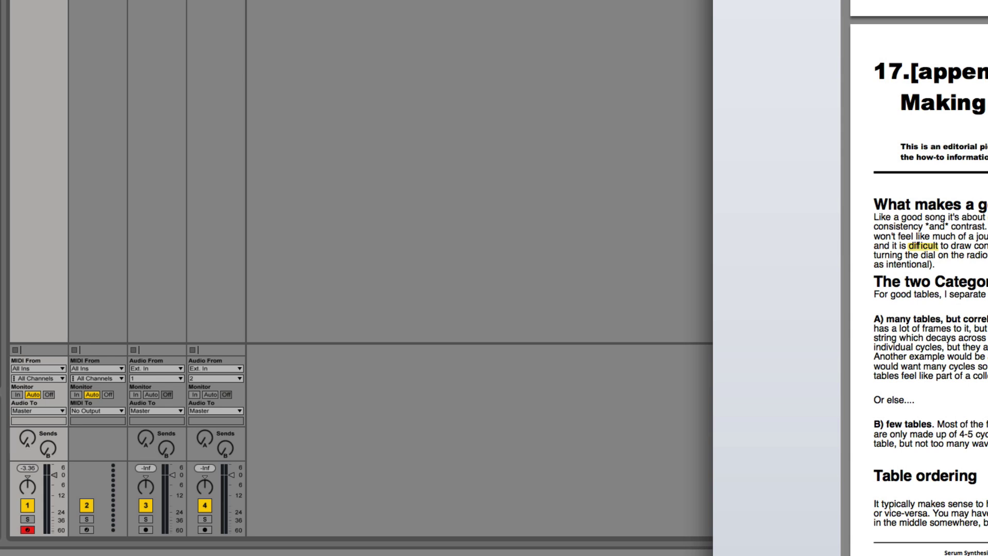
# Scroll the guide to its 'Table ordering' section, then return to the Ableton session
pyautogui.scroll(-5, 919, 278)
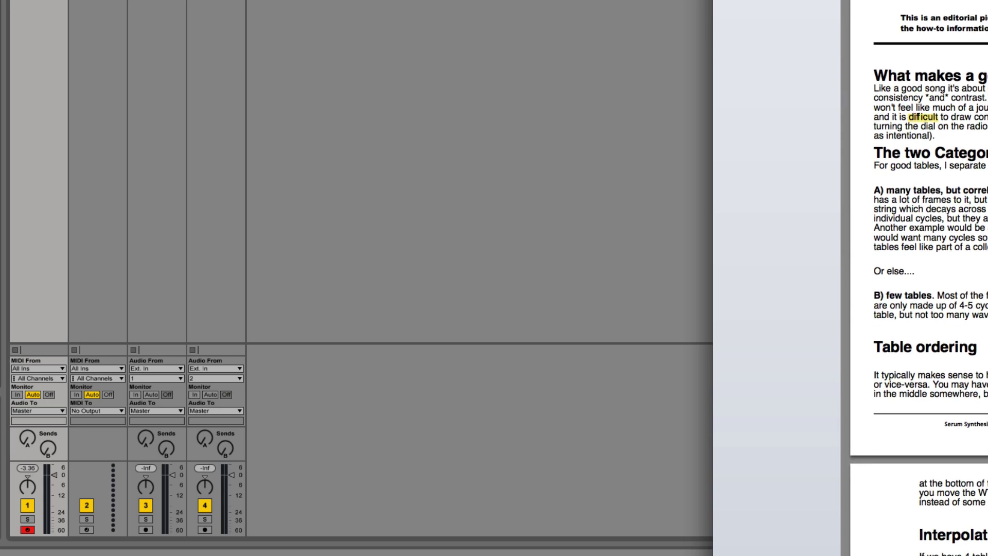
pyautogui.click(496, 252)
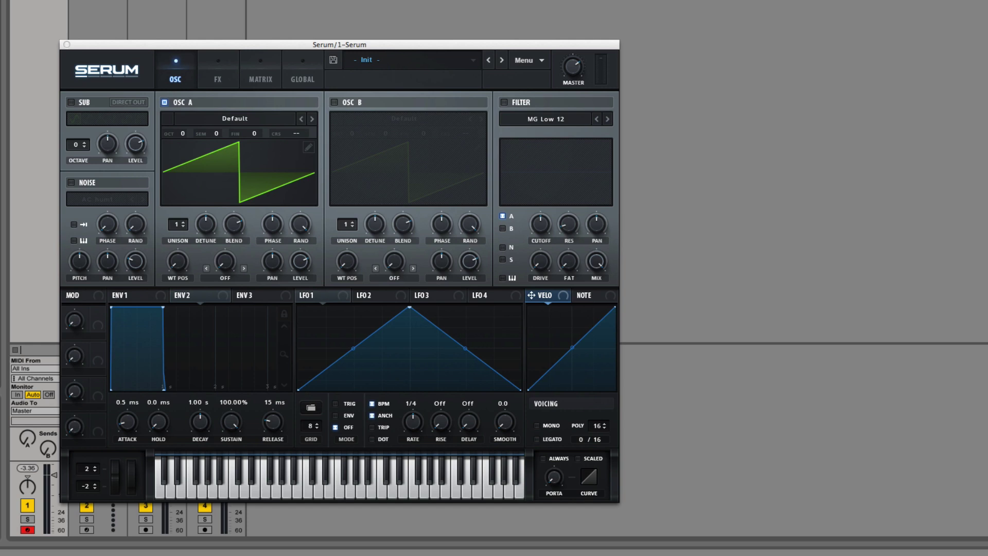
# Load Formant1–10.wav from the Finder into Osc A as a 10-frame wavetable
pyautogui.press('super+alt+p')
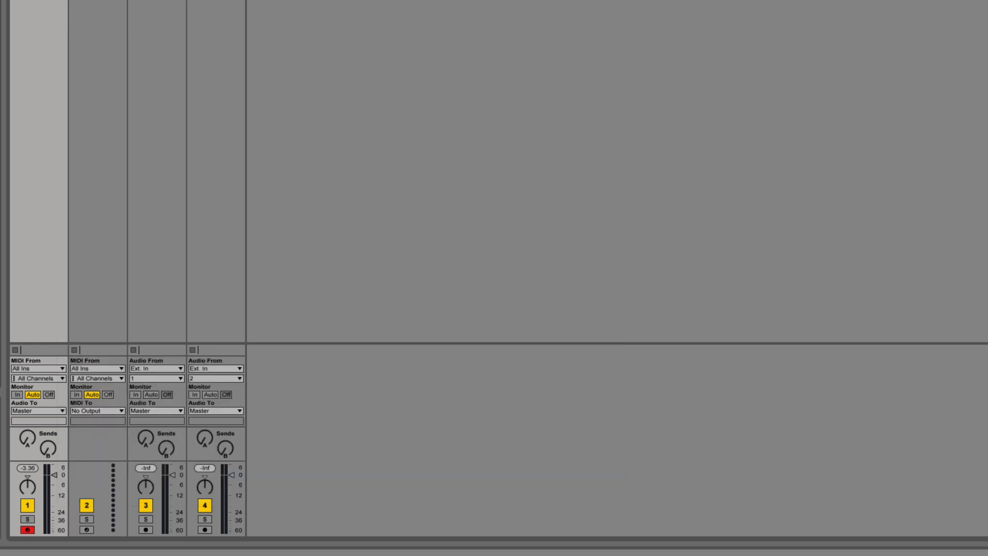
pyautogui.press('super+alt+p')
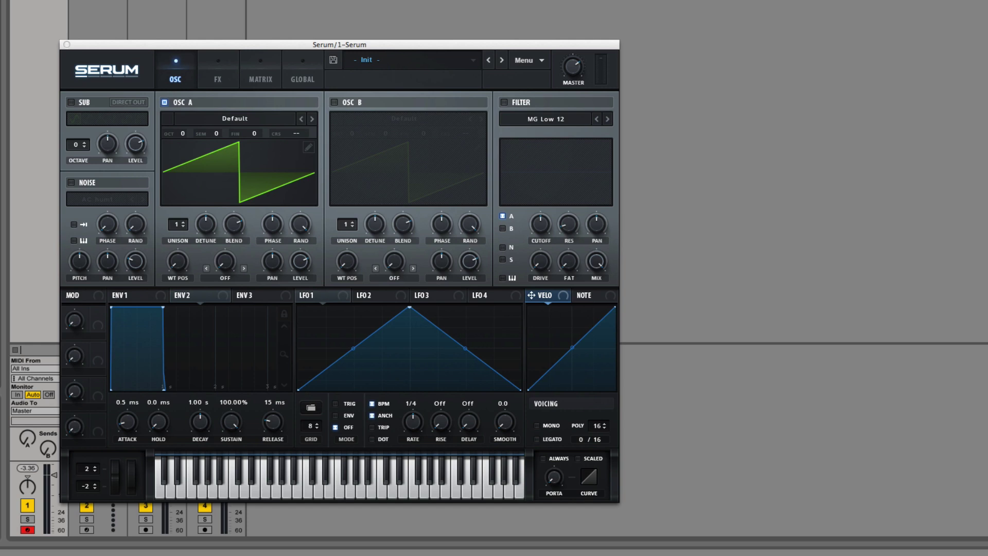
pyautogui.moveTo(987, 319); pyautogui.dragTo(229, 159)
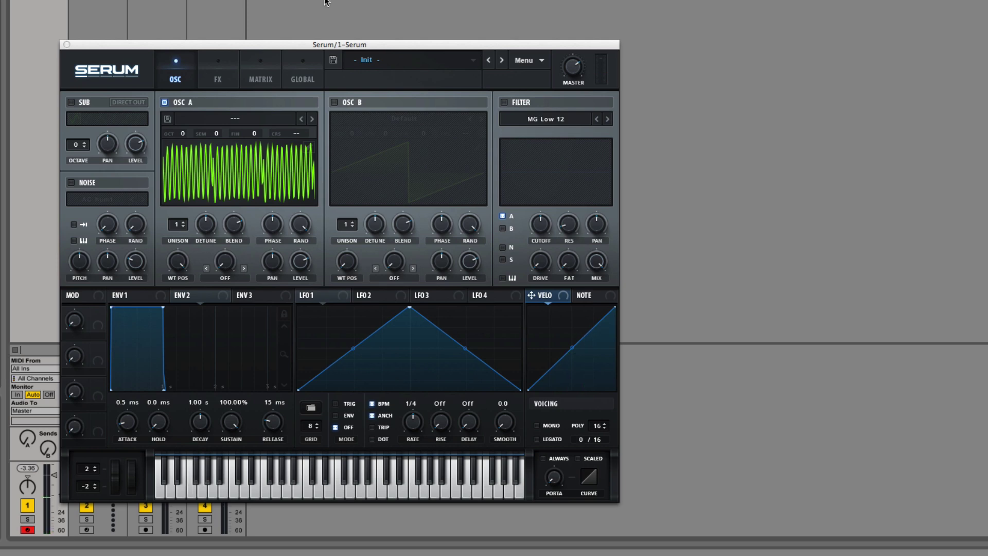
# Move the Serum window to the right and show the wavetable in 3D view
pyautogui.moveTo(296, 45); pyautogui.dragTo(616, 41)
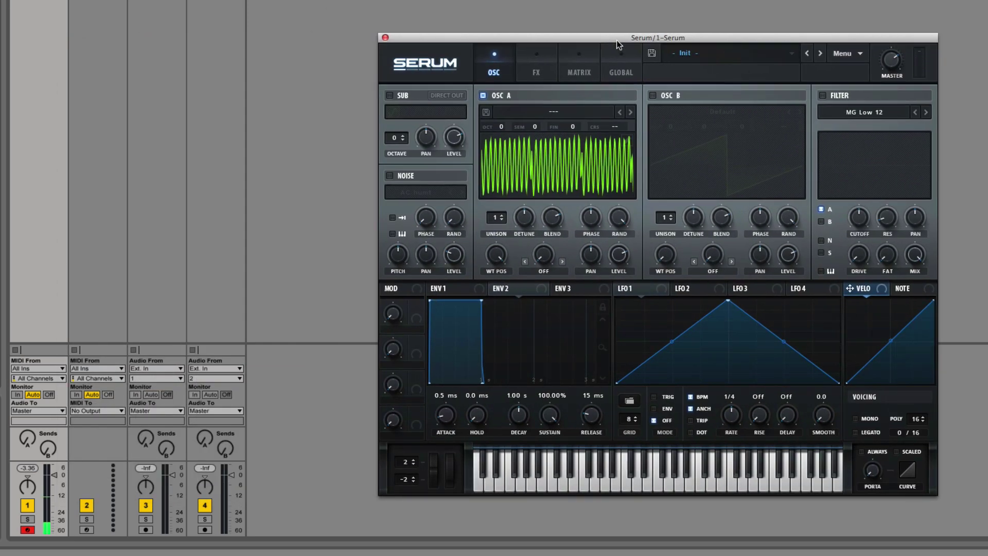
pyautogui.click(580, 163)
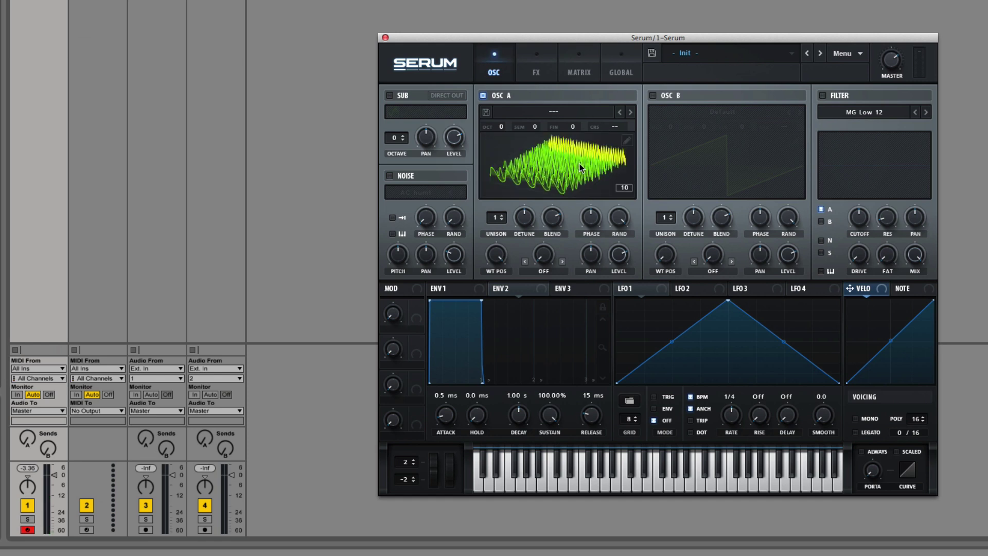
pyautogui.click(601, 160)
pyautogui.click(601, 160)
# In Osc A's Table Edit, view frames 1 through 10 in turn, then close the editor
pyautogui.click(627, 140)
pyautogui.click(396, 420)
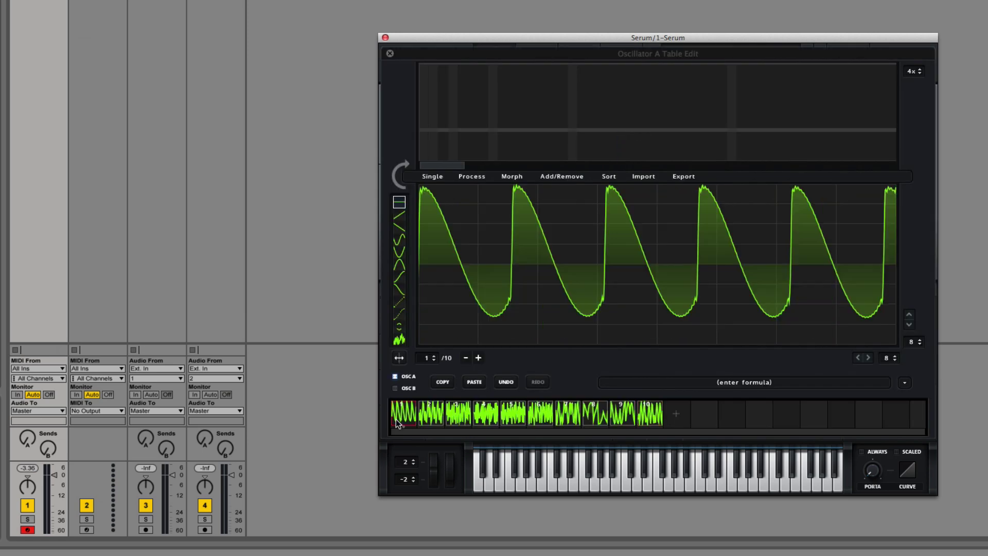
pyautogui.click(433, 421)
pyautogui.click(458, 421)
pyautogui.click(486, 420)
pyautogui.click(517, 417)
pyautogui.click(540, 417)
pyautogui.click(568, 417)
pyautogui.click(596, 417)
pyautogui.click(622, 417)
pyautogui.click(649, 417)
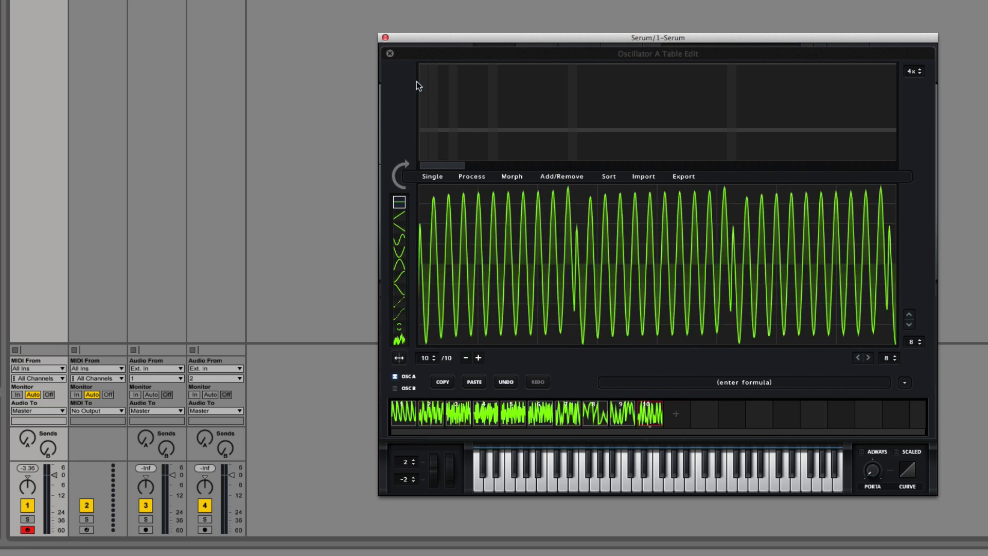
pyautogui.click(390, 53)
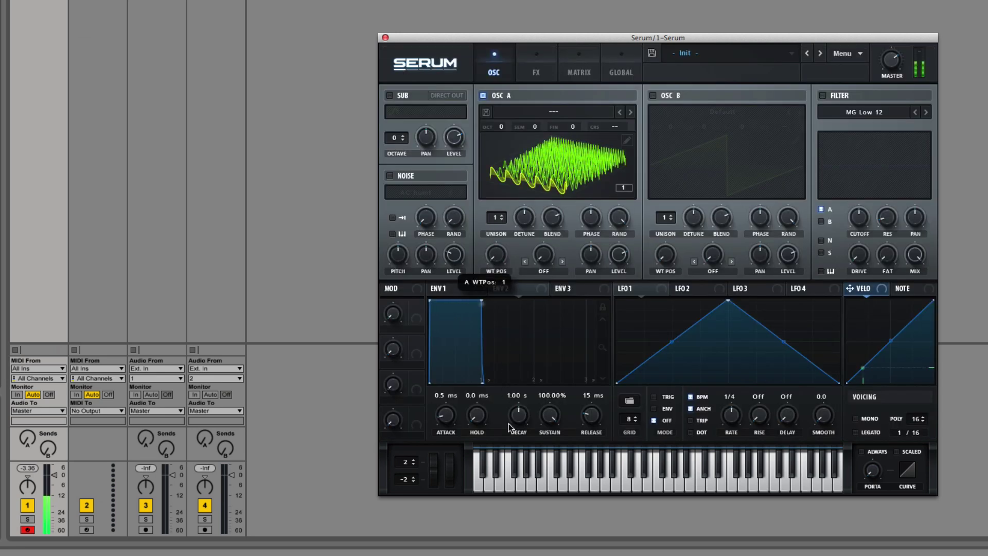
# Sweep WT POS up to frame 8, switch to flat view, and bring it back to frame 1
pyautogui.moveTo(505, 400); pyautogui.dragTo(533, 213)
pyautogui.click(541, 190)
pyautogui.moveTo(501, 257); pyautogui.dragTo(489, 427)
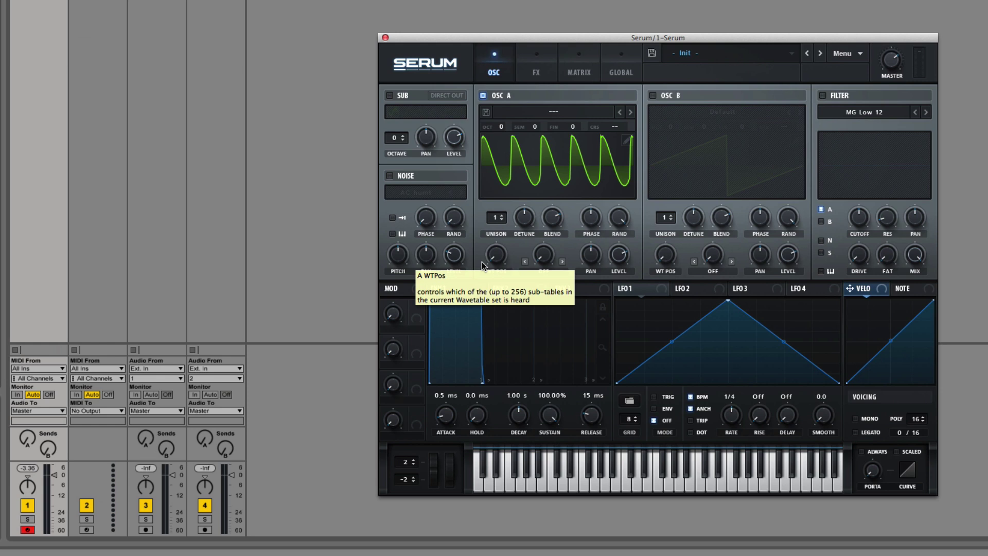
# Route Env 2 to Osc A's WT POS with a straight-line 1.92 s attack
pyautogui.moveTo(504, 261); pyautogui.dragTo(535, 128)
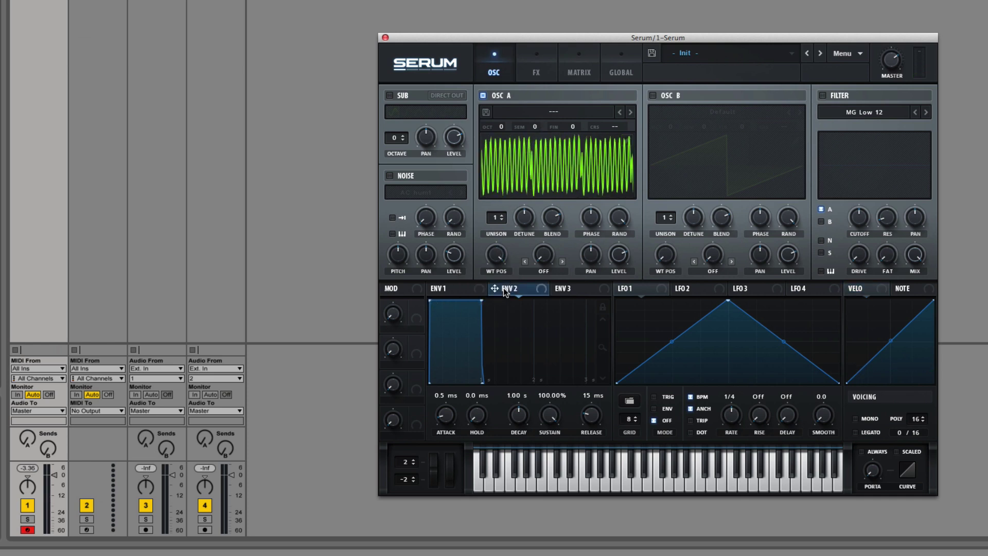
pyautogui.moveTo(494, 289); pyautogui.dragTo(496, 254)
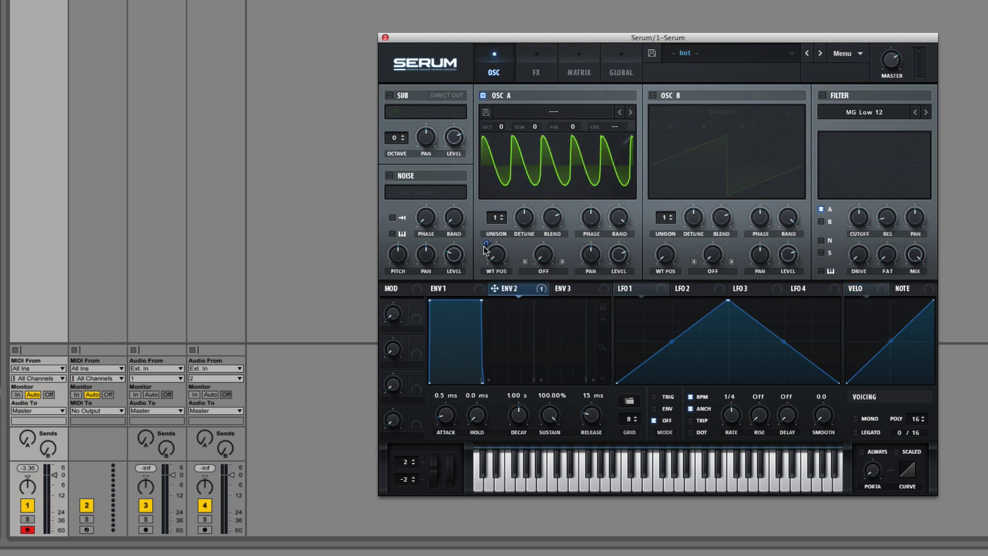
pyautogui.moveTo(481, 300); pyautogui.dragTo(582, 300)
pyautogui.moveTo(512, 362); pyautogui.dragTo(515, 342)
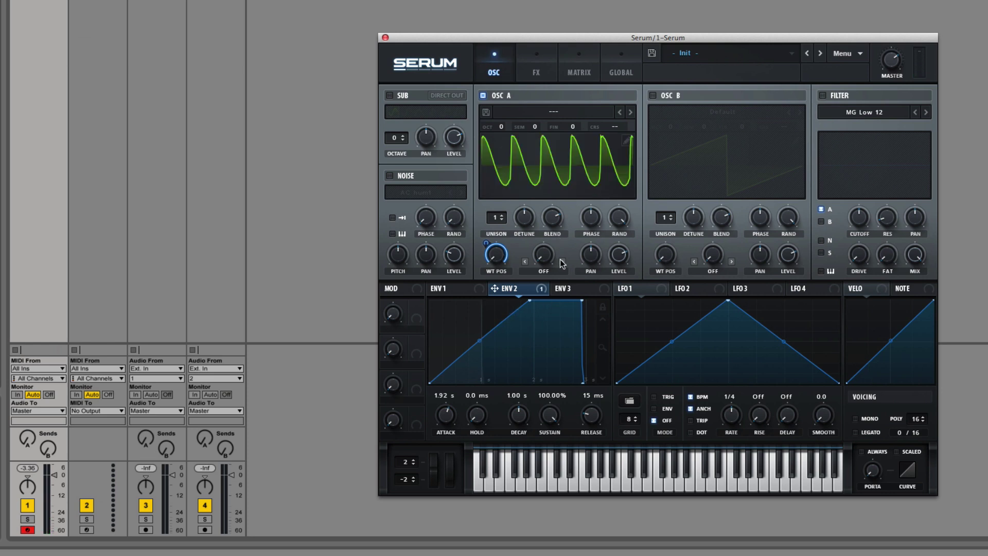
# Sort the wavetable frames by spectrum (Highest w/ Spect) in Table Edit
pyautogui.click(601, 163)
pyautogui.click(611, 154)
pyautogui.click(627, 141)
pyautogui.click(614, 177)
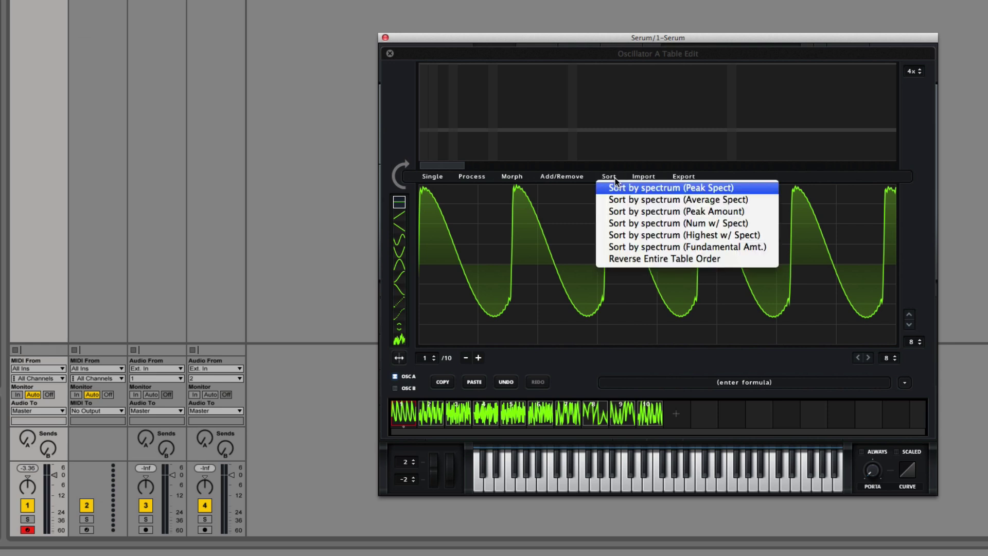
pyautogui.click(633, 235)
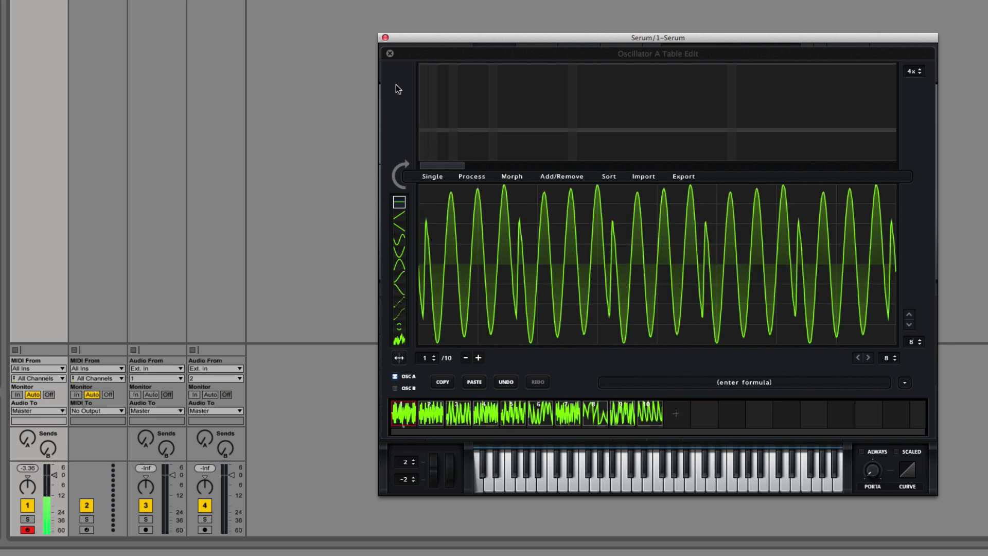
pyautogui.click(390, 53)
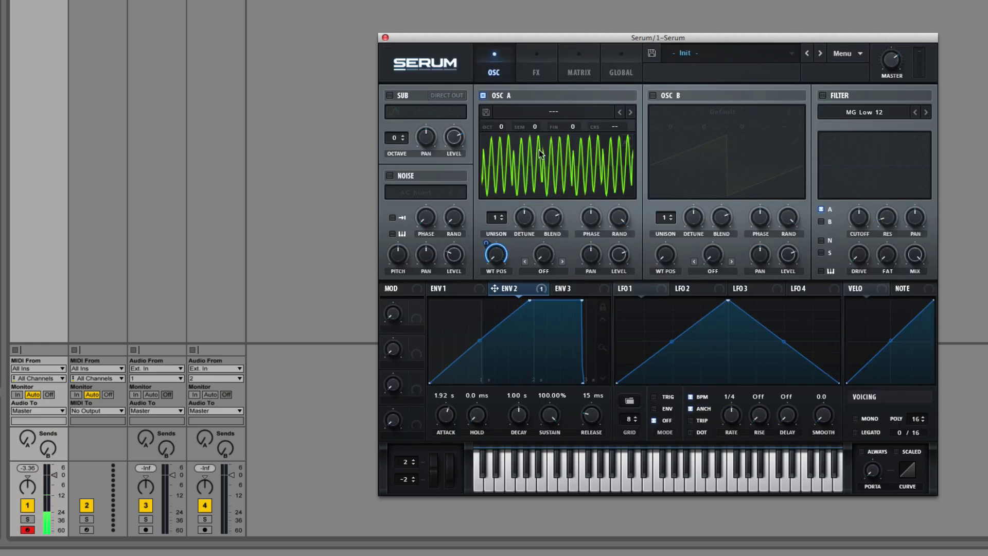
# Remove the Env 2 modulation from WT POS, inspect sorted frames 6, 7 and 3, and set position to frame 5
pyautogui.rightClick(495, 255)
pyautogui.click(523, 301)
pyautogui.moveTo(496, 255); pyautogui.dragTo(542, 236)
pyautogui.click(626, 141)
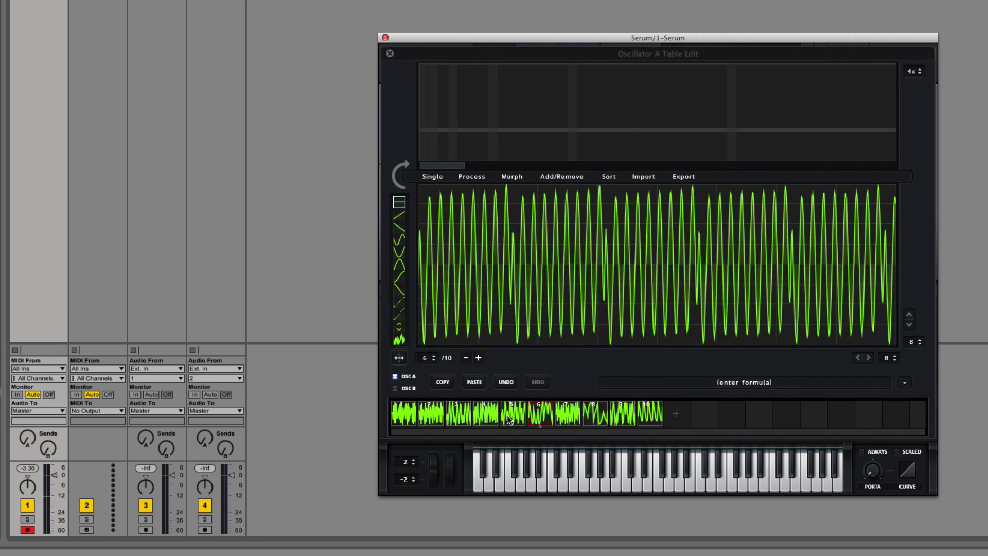
pyautogui.click(568, 414)
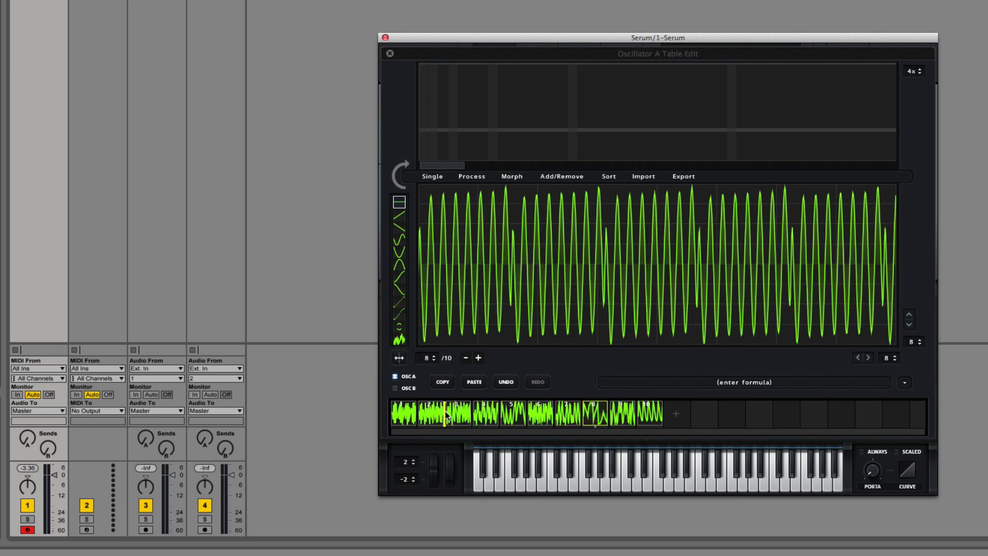
pyautogui.click(448, 414)
pyautogui.click(389, 54)
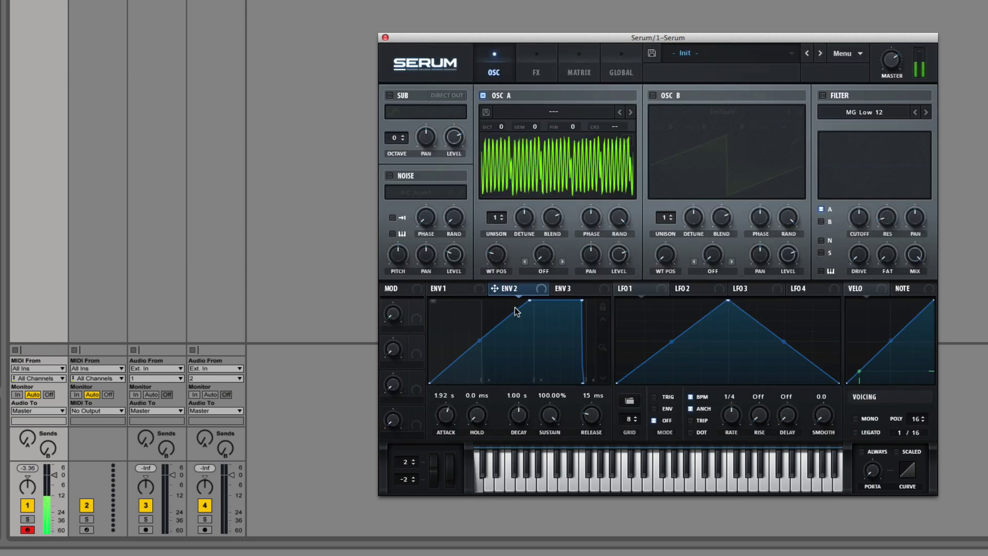
pyautogui.moveTo(497, 255); pyautogui.dragTo(500, 224)
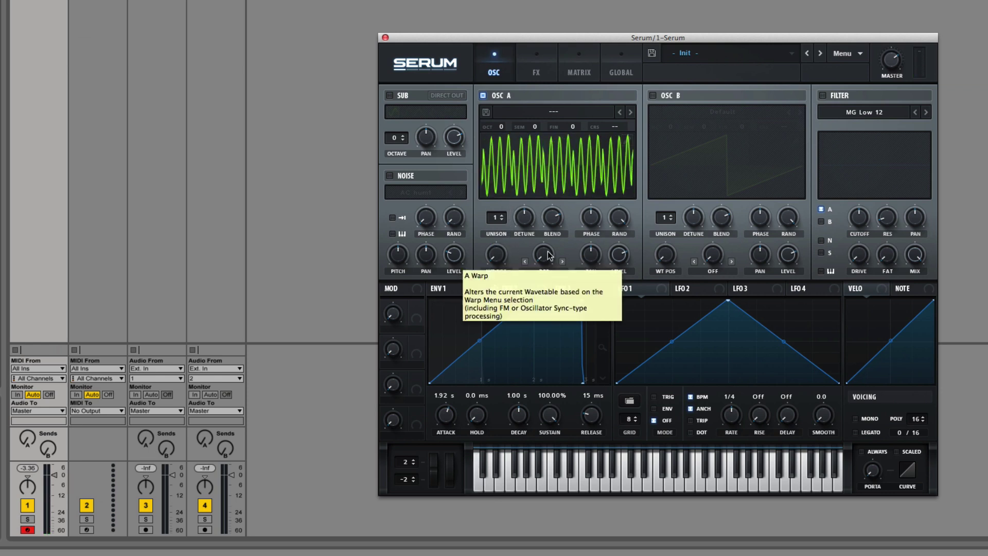
# Apply Morph – Crossfade in Table Edit to expand the table to 256 frames
pyautogui.click(629, 138)
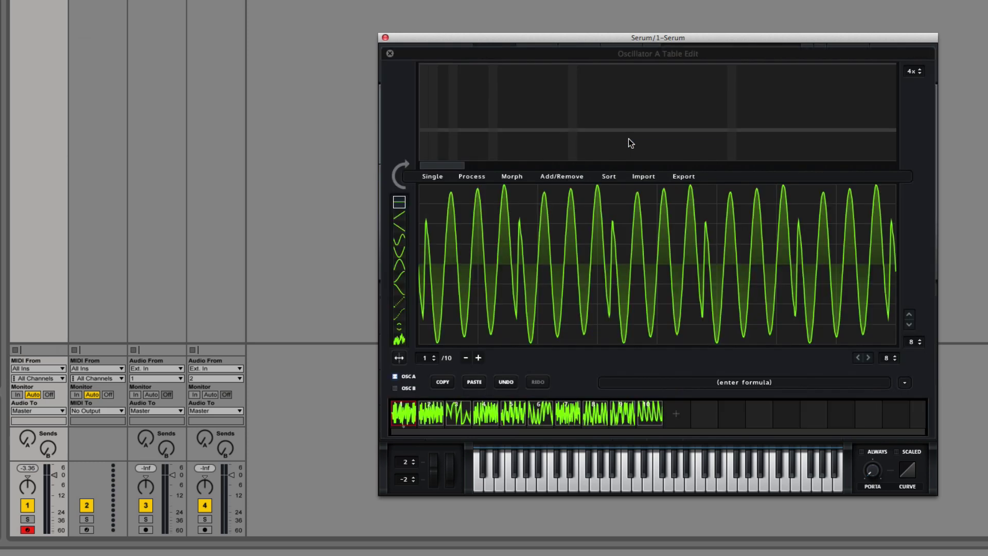
pyautogui.click(516, 176)
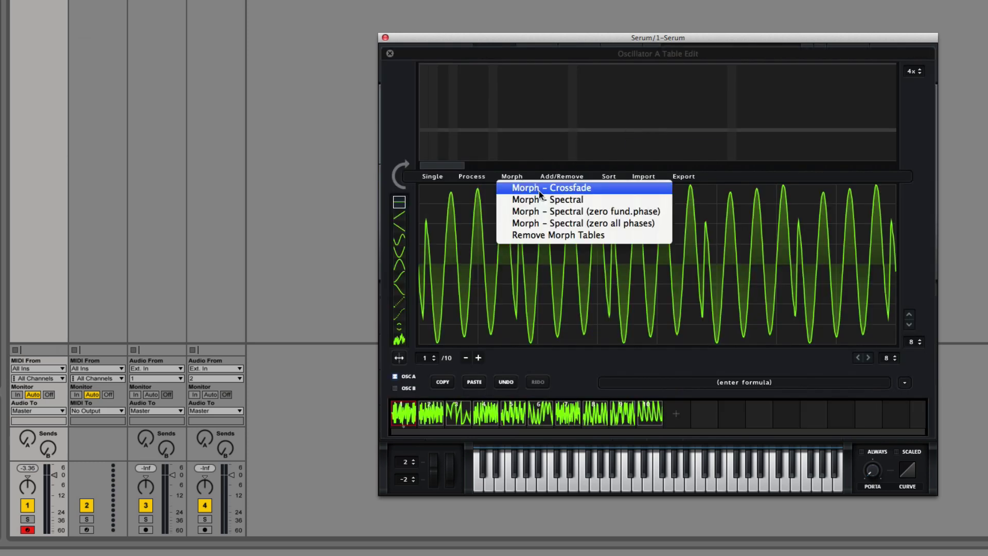
pyautogui.click(539, 190)
pyautogui.click(390, 54)
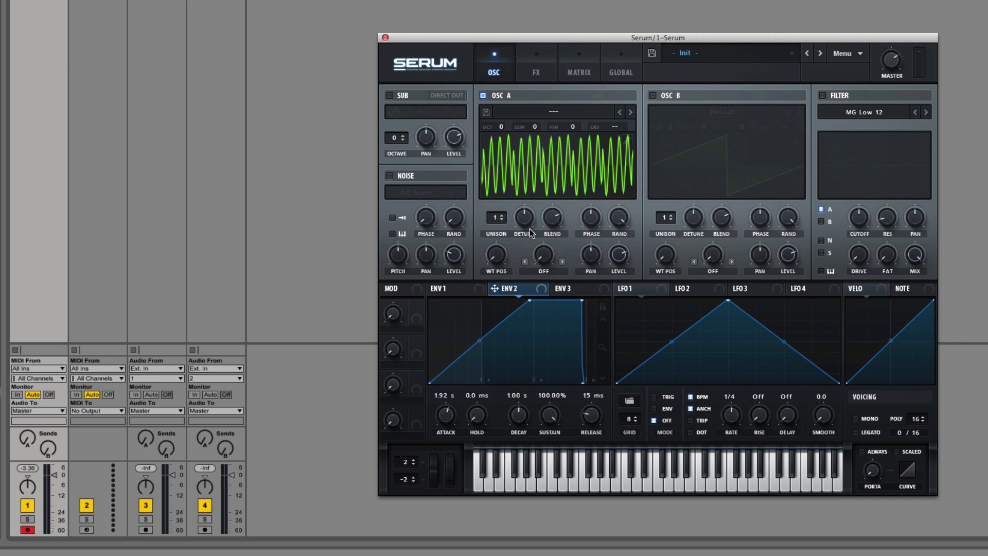
# Sweep WT POS through the morphed frames and show all 256 frames in 3D
pyautogui.moveTo(496, 256); pyautogui.dragTo(497, 255)
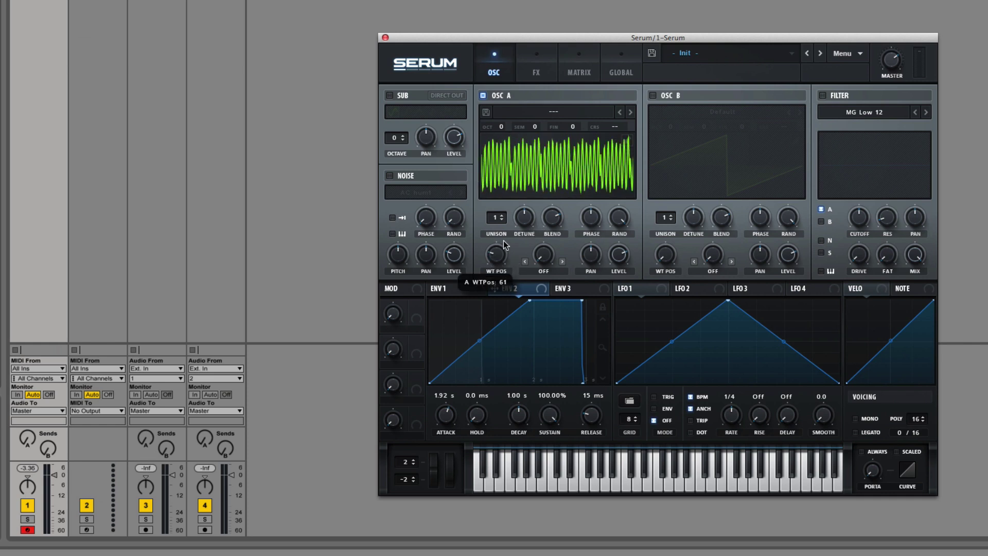
pyautogui.moveTo(503, 240); pyautogui.dragTo(616, 167)
pyautogui.click(615, 167)
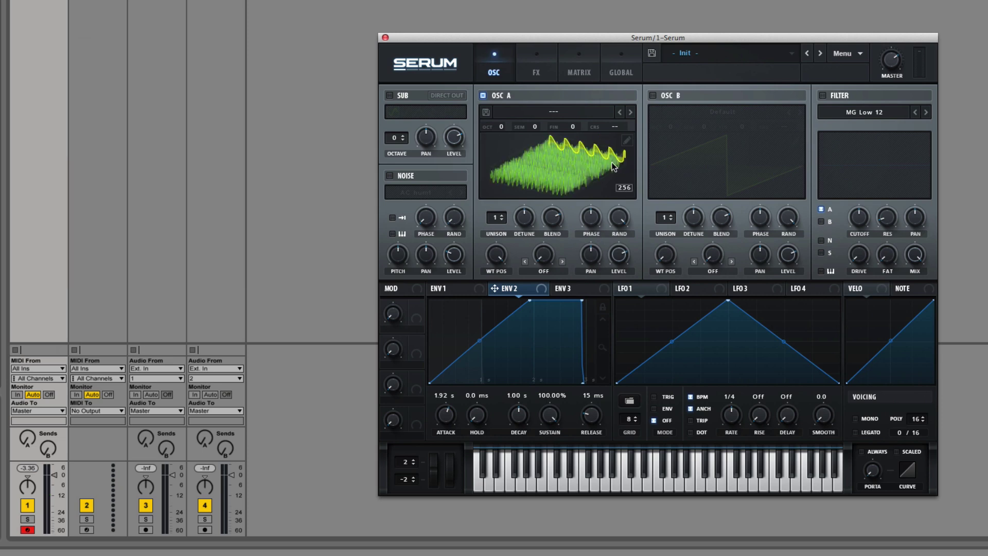
# Save Osc A's wavetable as OtherFormant in Serum Presets > Tables > User
pyautogui.click(601, 162)
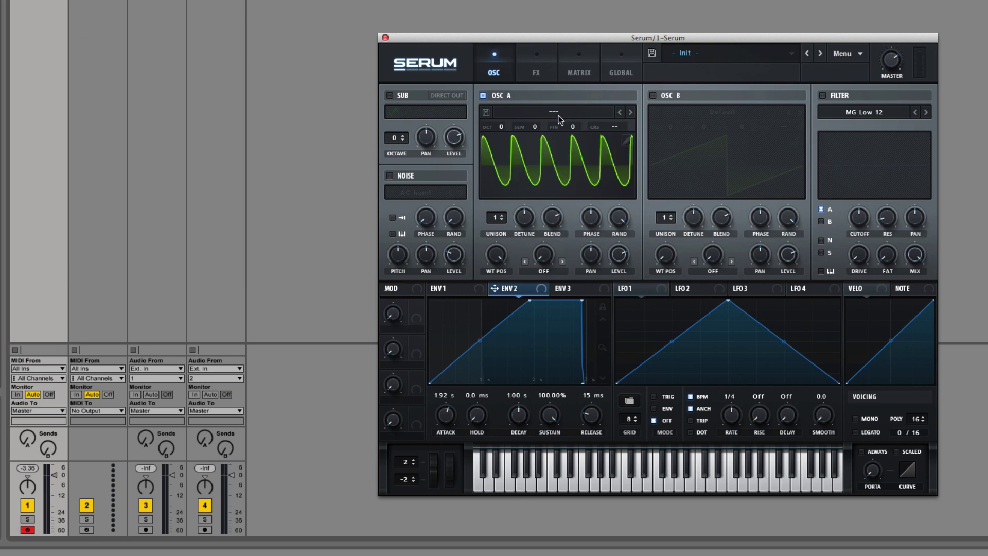
pyautogui.click(486, 112)
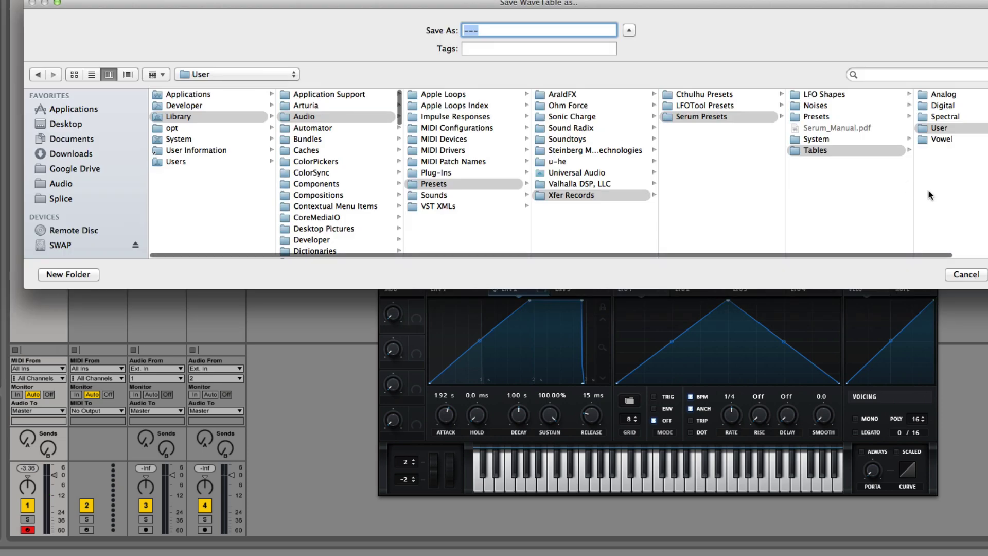
pyautogui.click(943, 128)
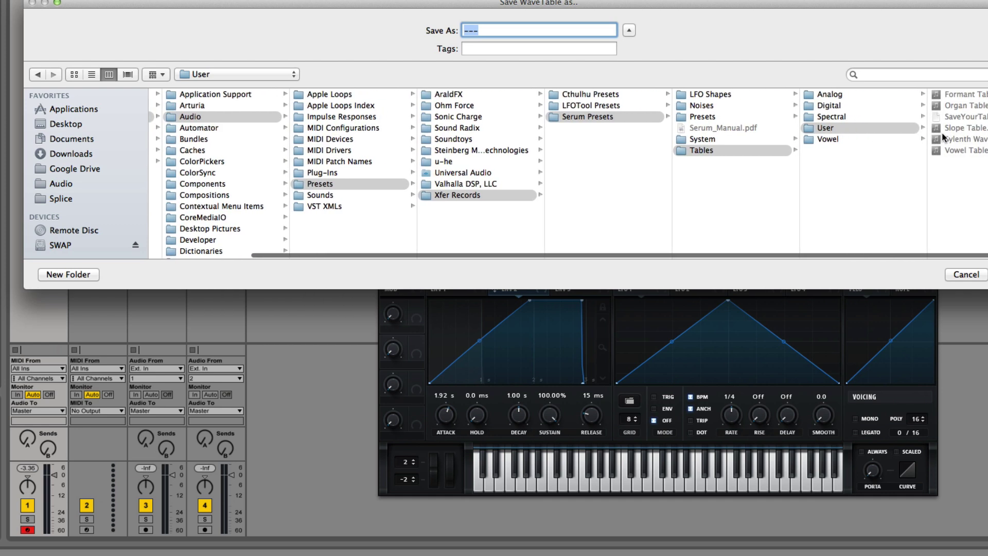
pyautogui.write('OtherFormant')
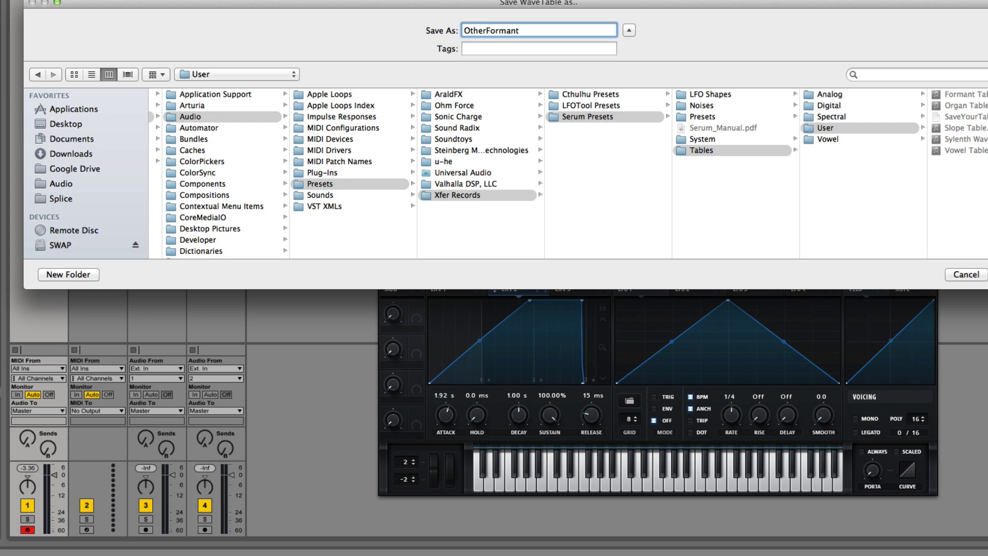
pyautogui.press('Return')
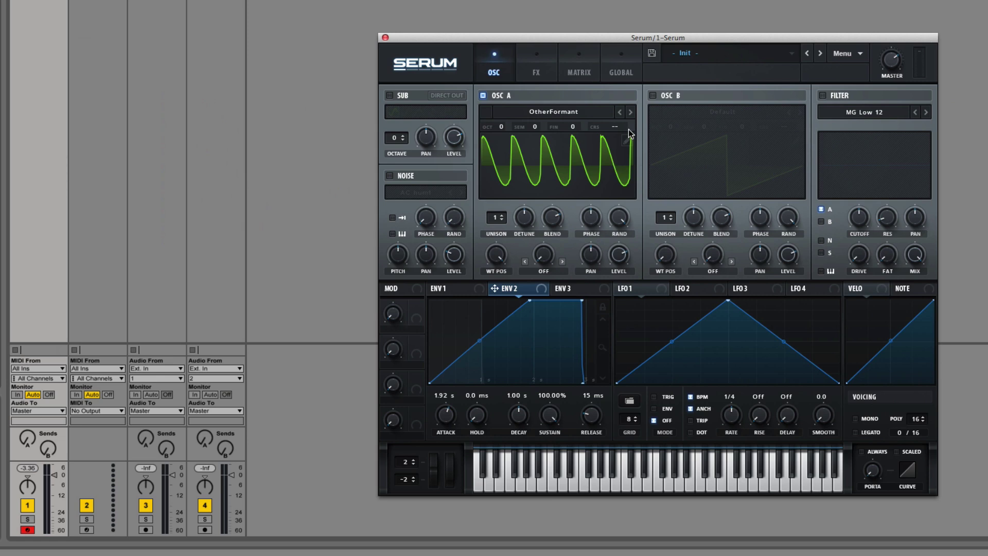
pyautogui.click(576, 111)
pyautogui.moveTo(566, 159)
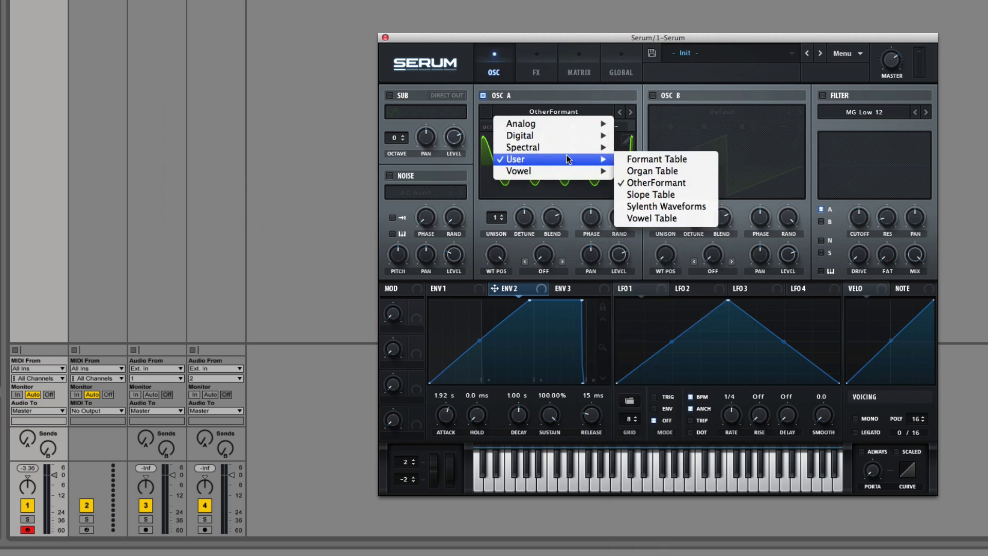
pyautogui.click(661, 160)
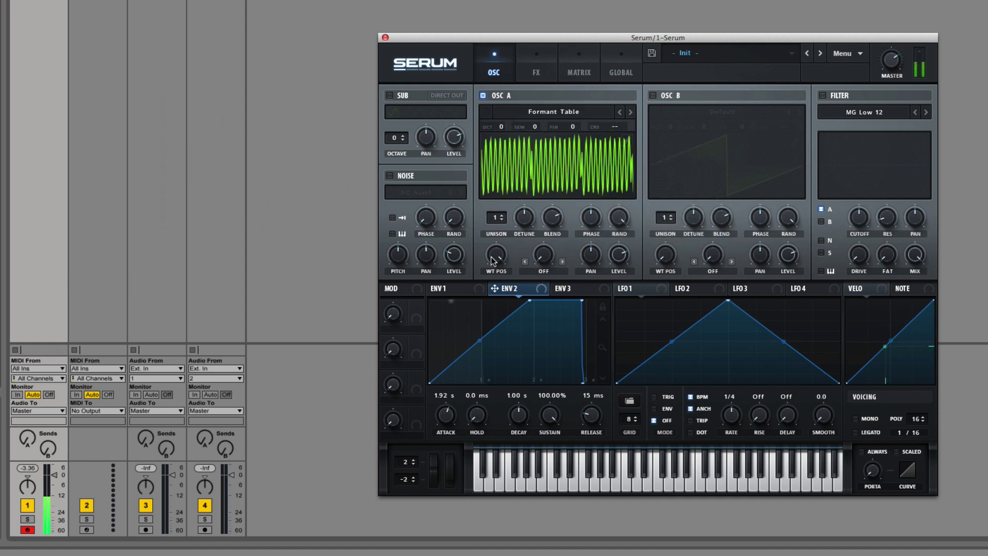
pyautogui.moveTo(498, 253); pyautogui.dragTo(566, 122)
pyautogui.moveTo(495, 264); pyautogui.dragTo(501, 293)
pyautogui.click(578, 118)
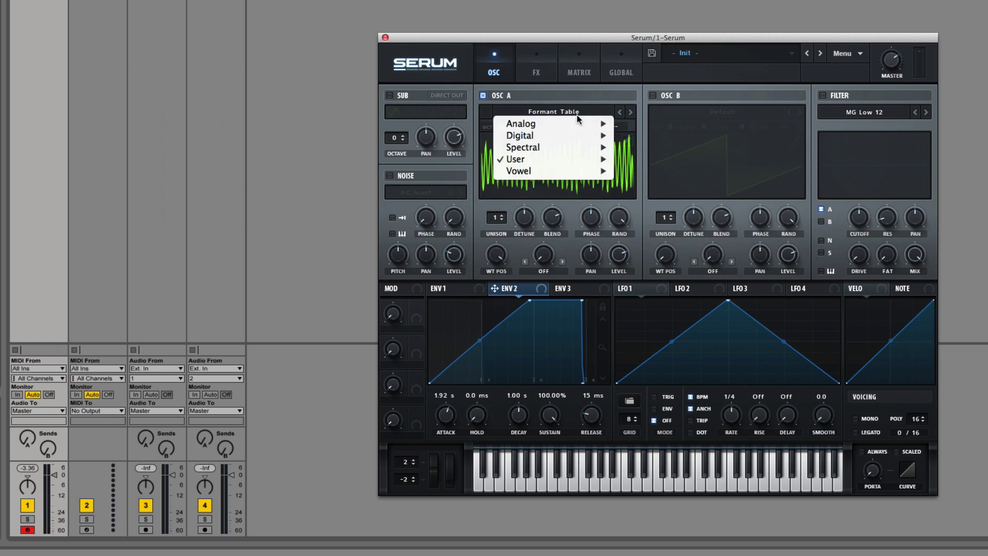
pyautogui.moveTo(570, 158)
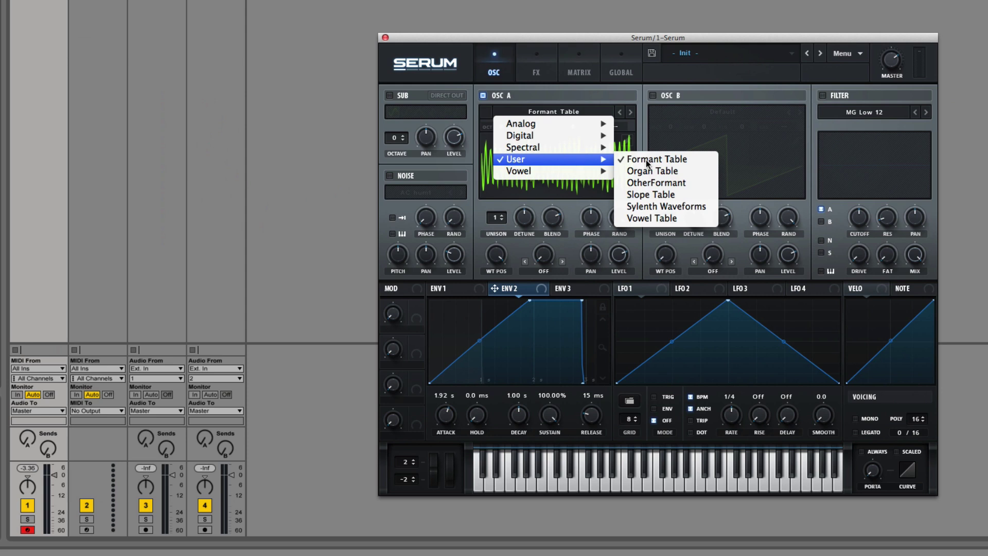
pyautogui.click(663, 184)
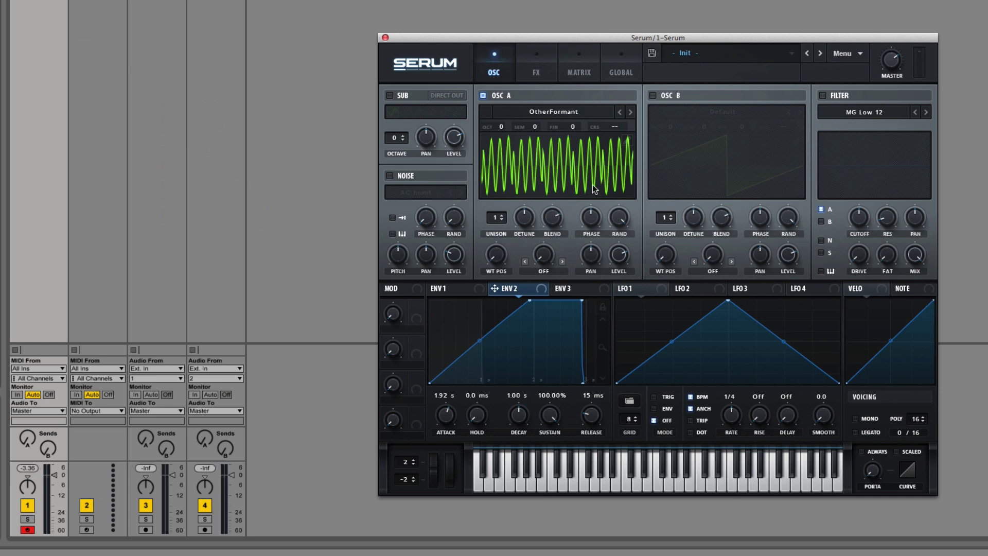
# Load User > Formant Table into Osc A and sweep WT POS to 80, 111, then back down
pyautogui.click(563, 112)
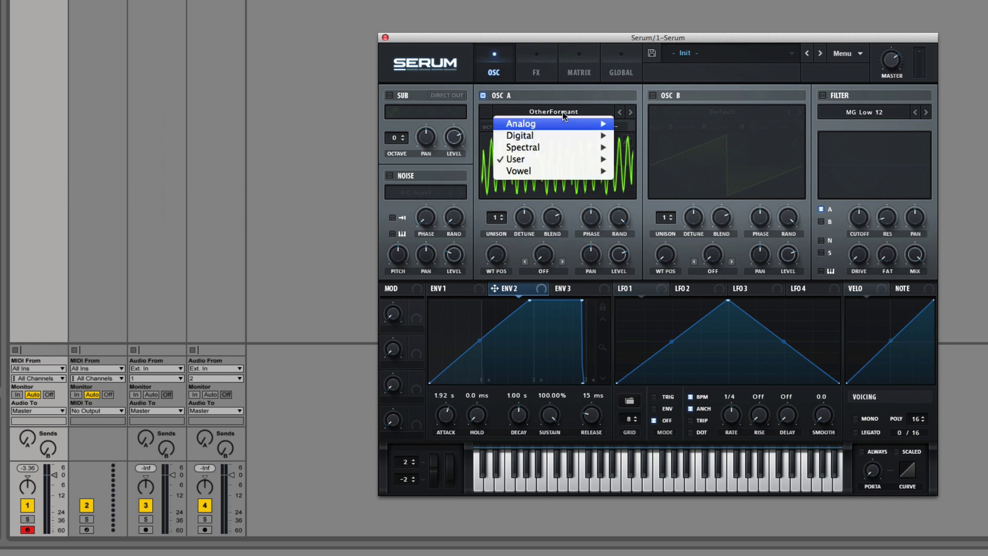
pyautogui.moveTo(559, 161)
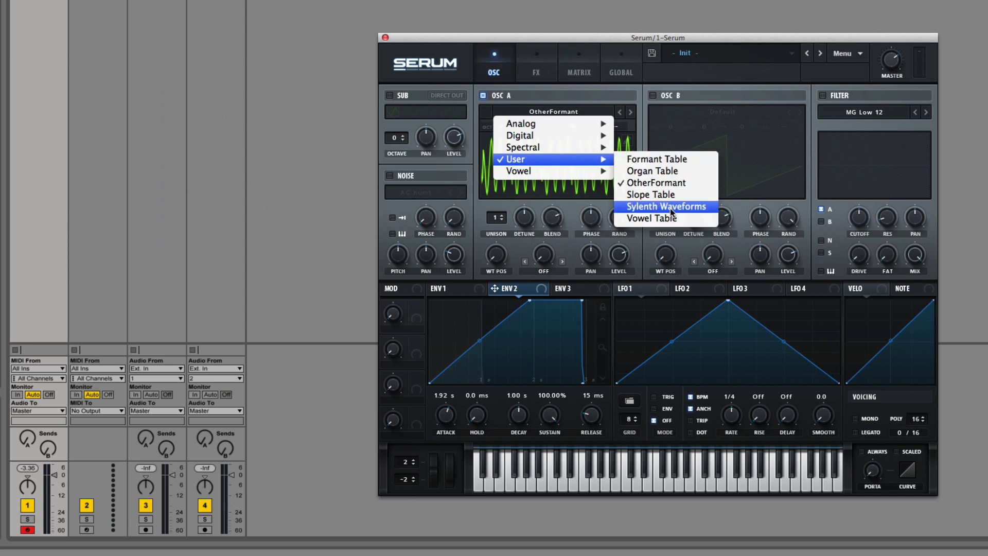
pyautogui.click(663, 157)
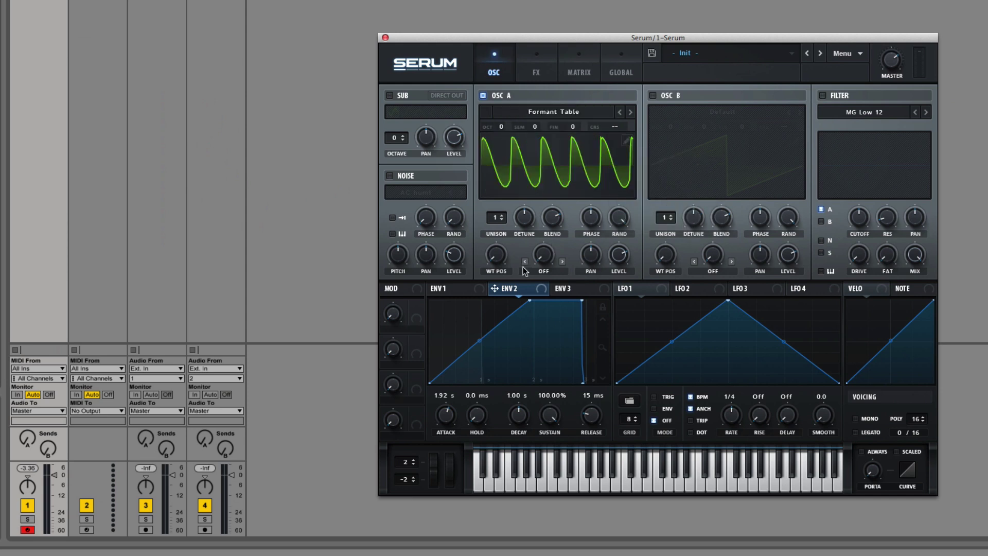
pyautogui.moveTo(496, 254); pyautogui.dragTo(506, 314)
pyautogui.moveTo(496, 262); pyautogui.dragTo(508, 135)
pyautogui.moveTo(504, 261); pyautogui.dragTo(542, 359)
# Route Env 1 to WT POS with a 618 ms attack bent into a fast concave rise
pyautogui.click(442, 288)
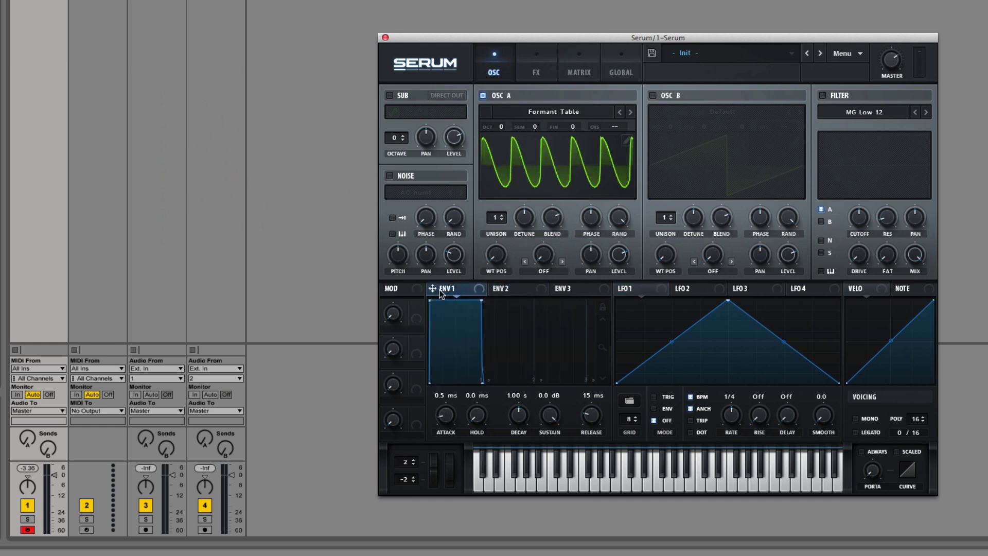
pyautogui.moveTo(479, 258); pyautogui.dragTo(496, 255)
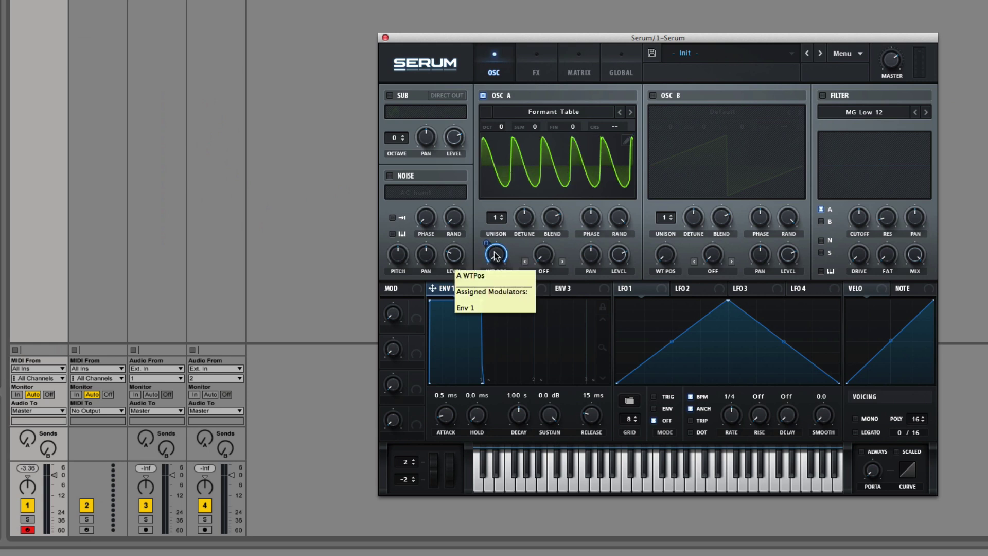
pyautogui.moveTo(432, 301); pyautogui.dragTo(477, 332)
pyautogui.moveTo(445, 363); pyautogui.dragTo(446, 313)
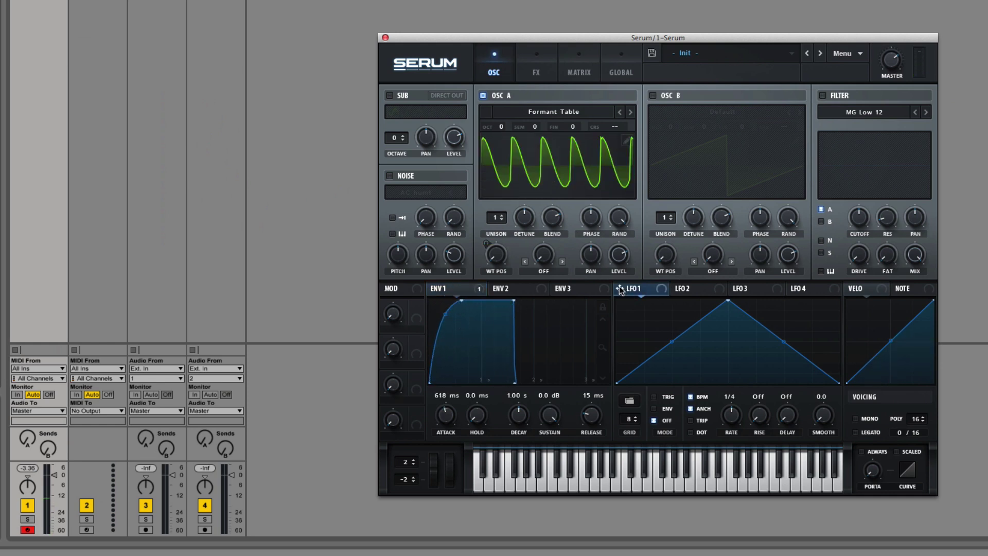
# Route LFO 1 to WT POS and reshape it into an early top peak with a curved decay
pyautogui.moveTo(497, 257); pyautogui.dragTo(496, 256)
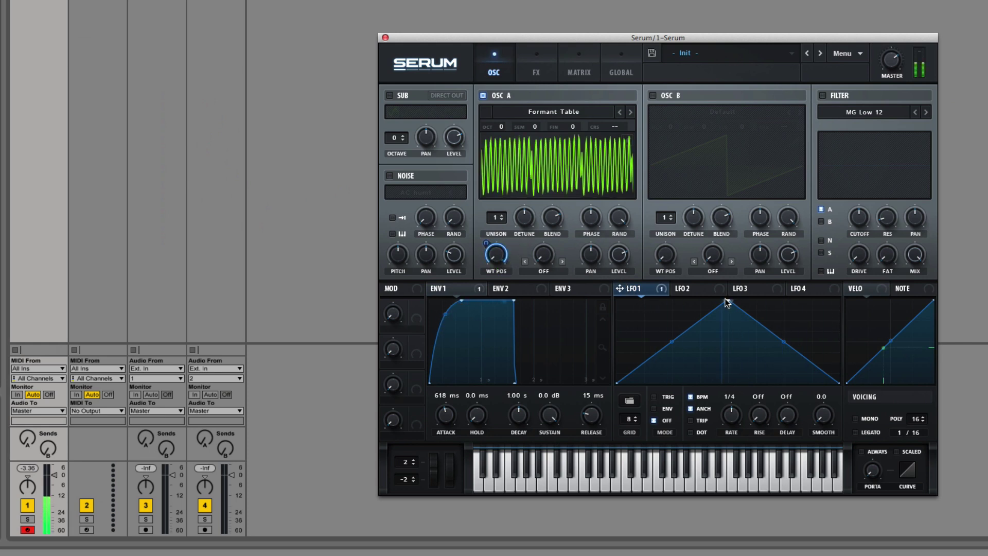
pyautogui.moveTo(729, 301); pyautogui.dragTo(655, 309)
pyautogui.moveTo(751, 346); pyautogui.dragTo(734, 359)
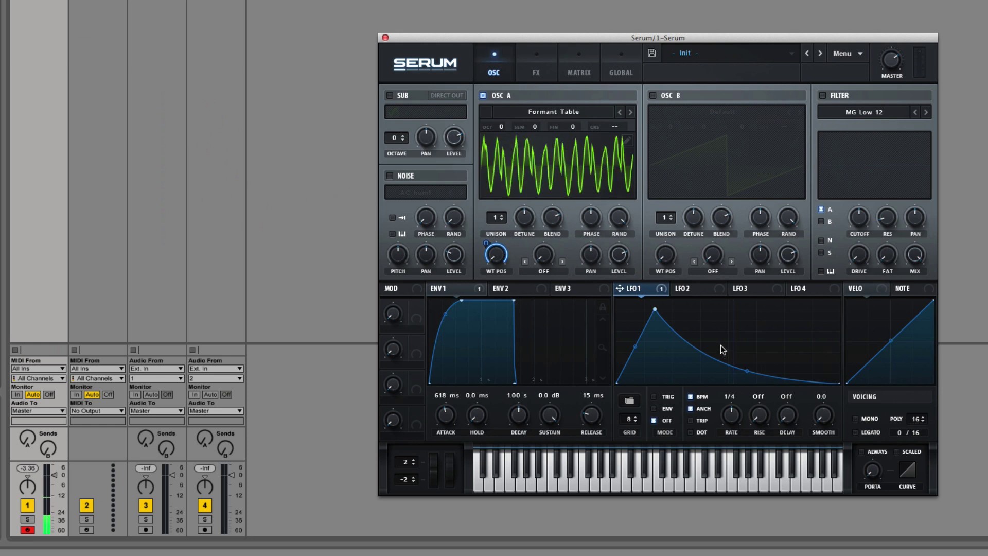
pyautogui.moveTo(655, 309); pyautogui.dragTo(674, 293)
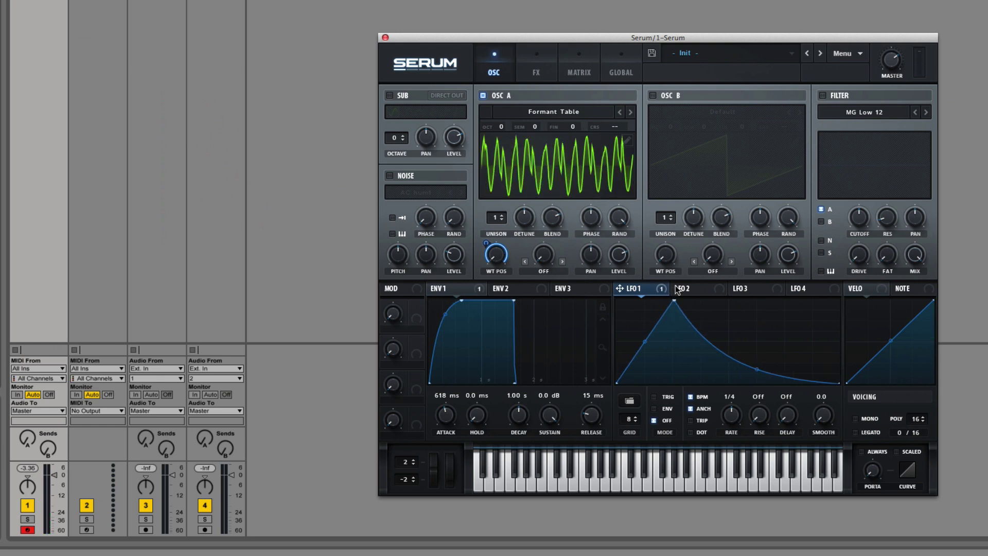
# In Osc A's wavetable editor, reset the table to a single saw frame with Add/Remove > Init All
pyautogui.click(628, 140)
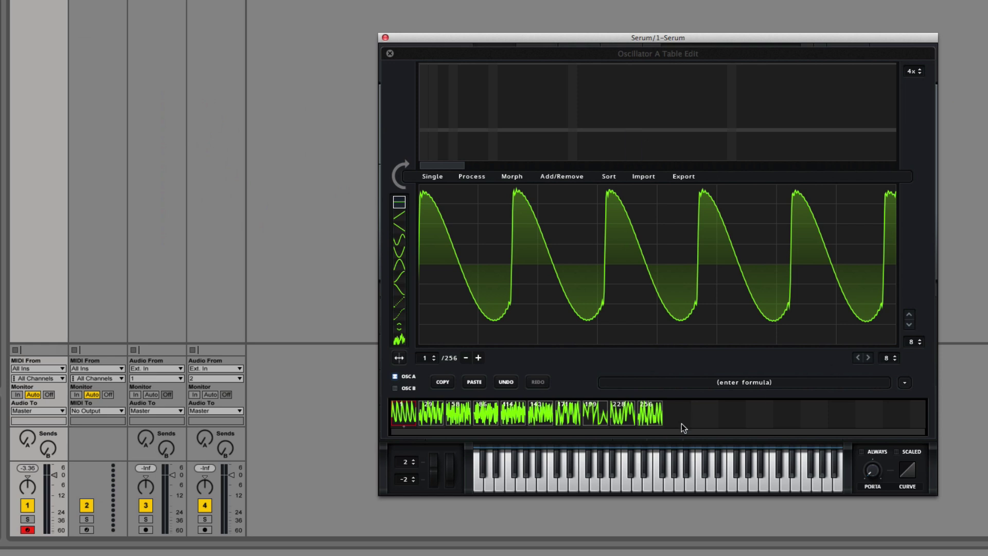
pyautogui.click(905, 382)
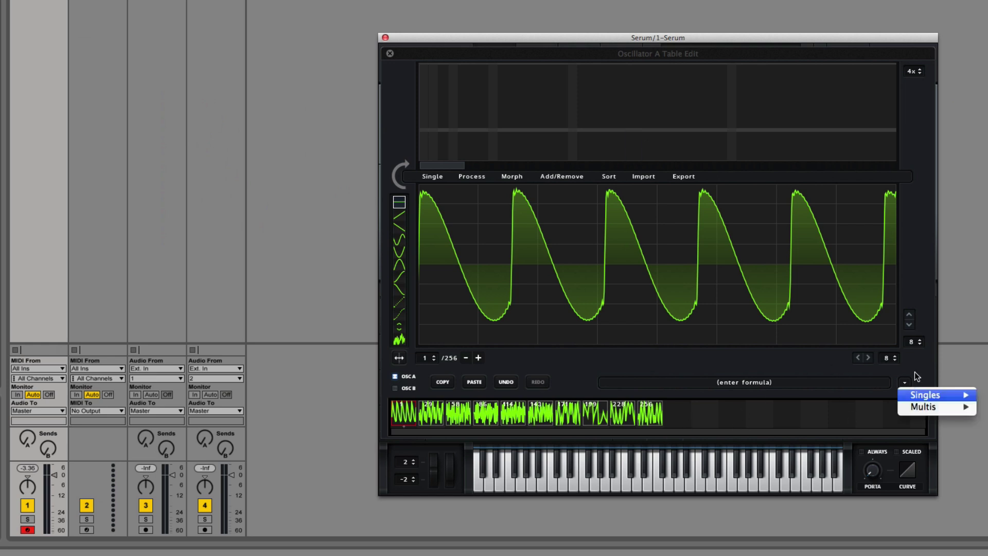
pyautogui.click(806, 284)
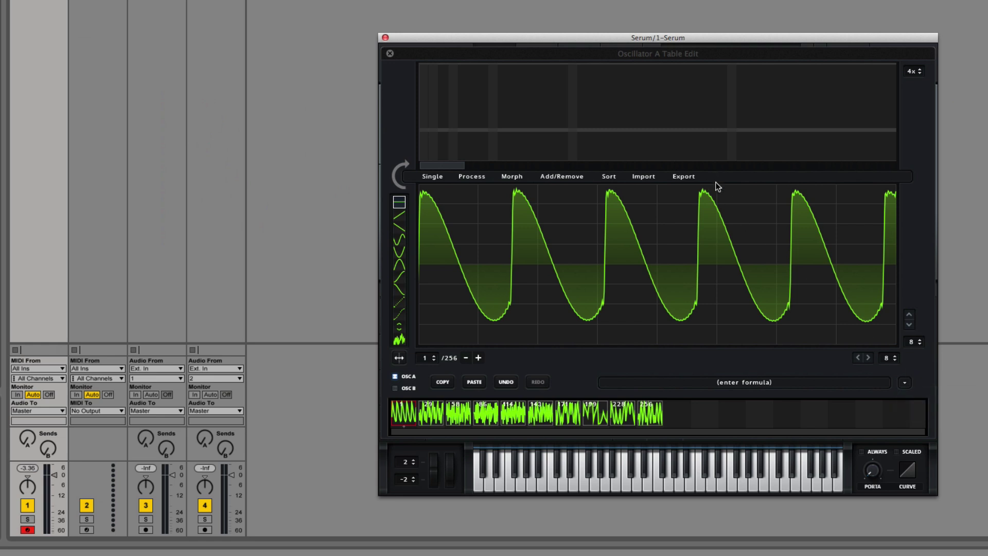
pyautogui.click(905, 382)
pyautogui.click(538, 390)
pyautogui.click(609, 176)
pyautogui.click(562, 176)
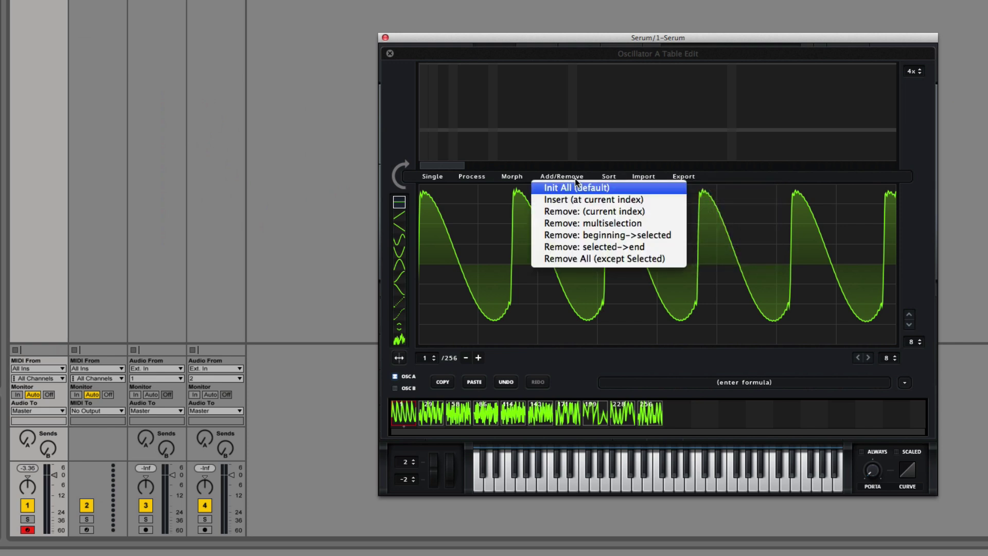
pyautogui.click(554, 190)
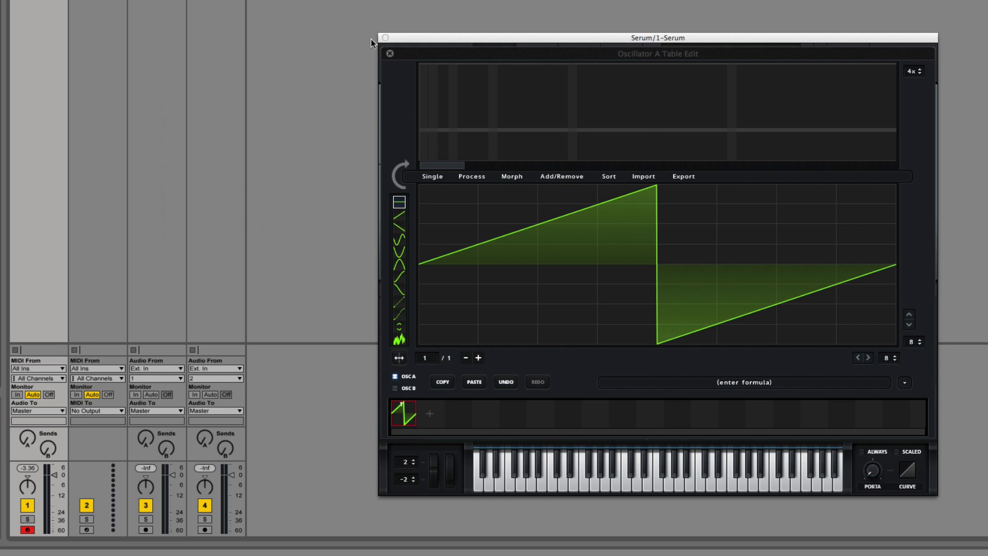
# Reload the 256-frame formant wavetable from the User collection and reopen it in the editor
pyautogui.click(390, 53)
pyautogui.click(580, 110)
pyautogui.moveTo(580, 136)
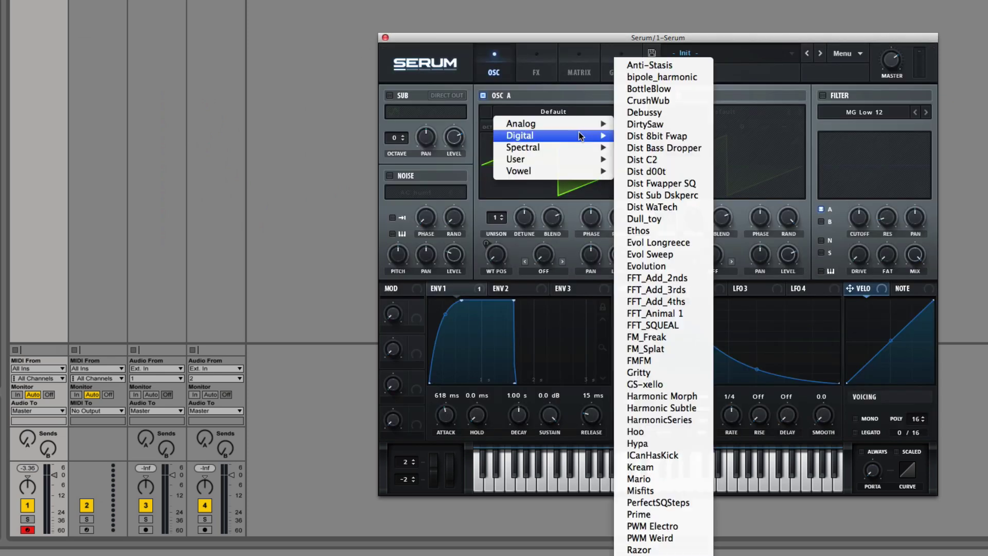
pyautogui.moveTo(572, 161)
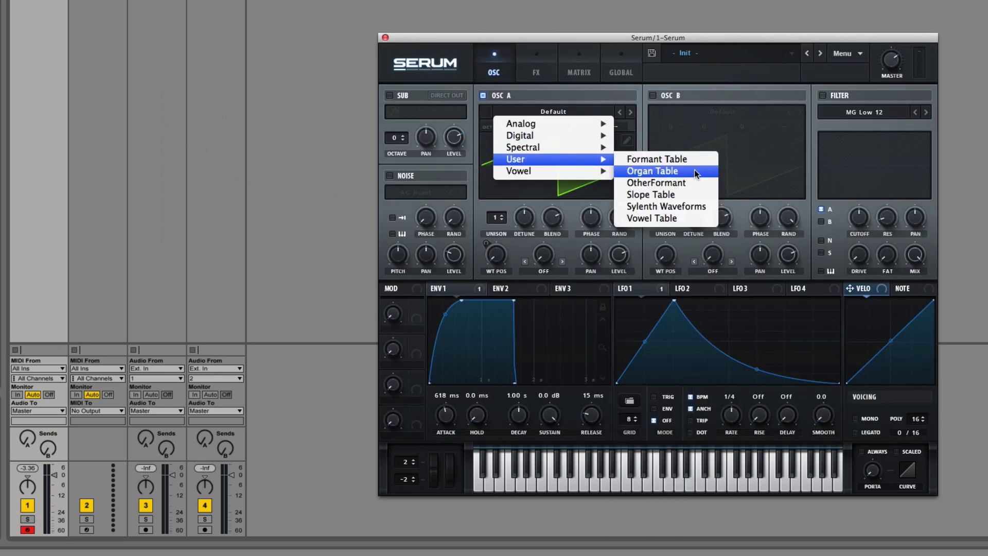
pyautogui.click(648, 140)
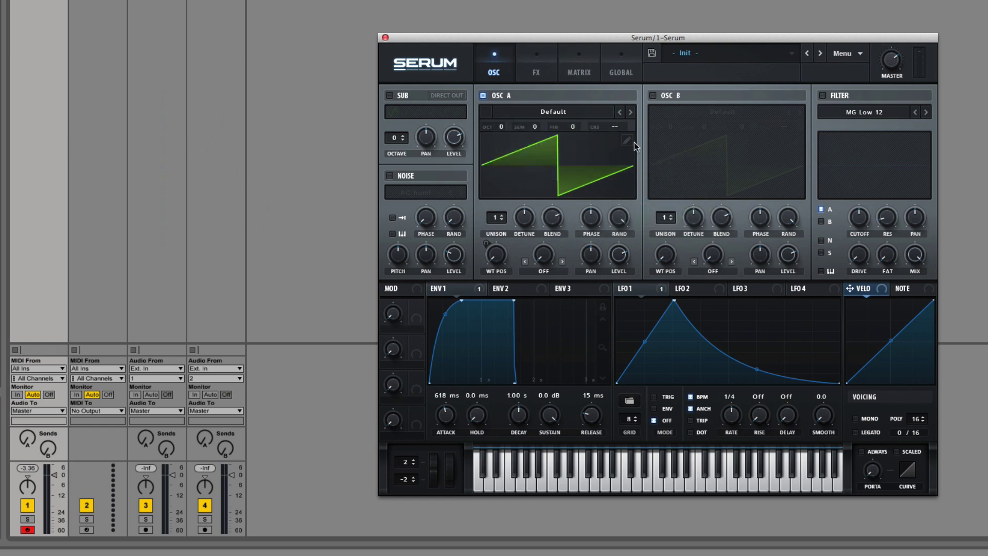
pyautogui.click(631, 141)
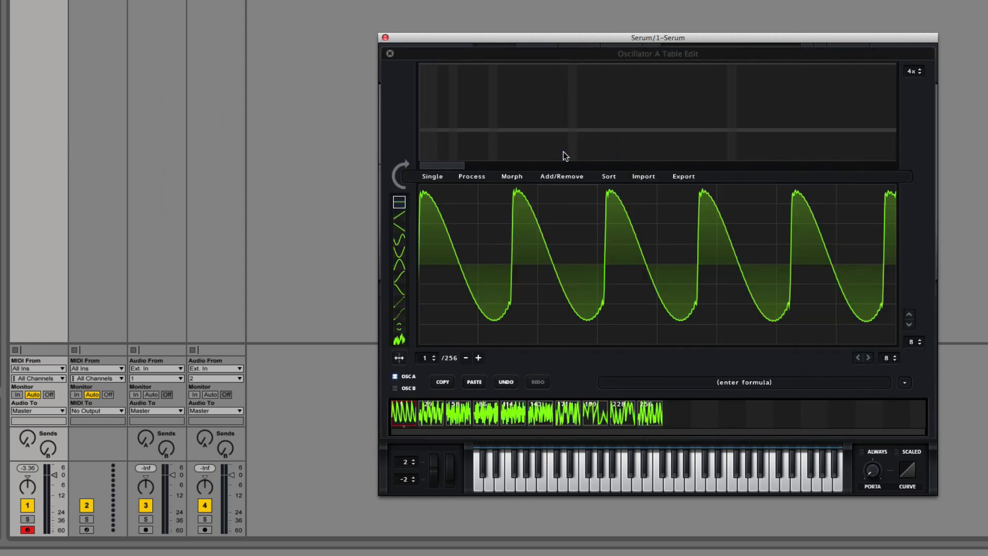
# Apply Morph > Remove Morph Tables to leave 10 frames, and step through them to frame 10
pyautogui.click(502, 177)
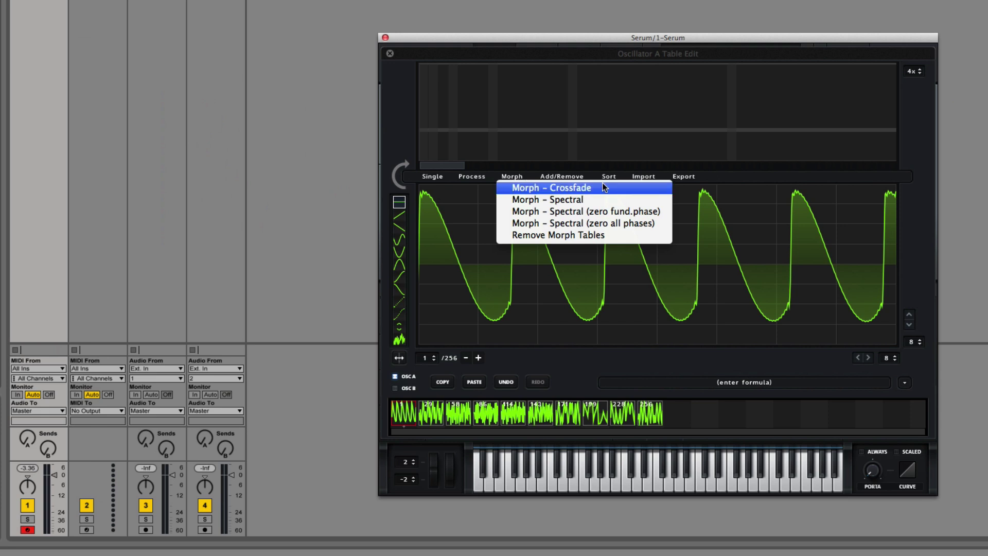
pyautogui.click(580, 235)
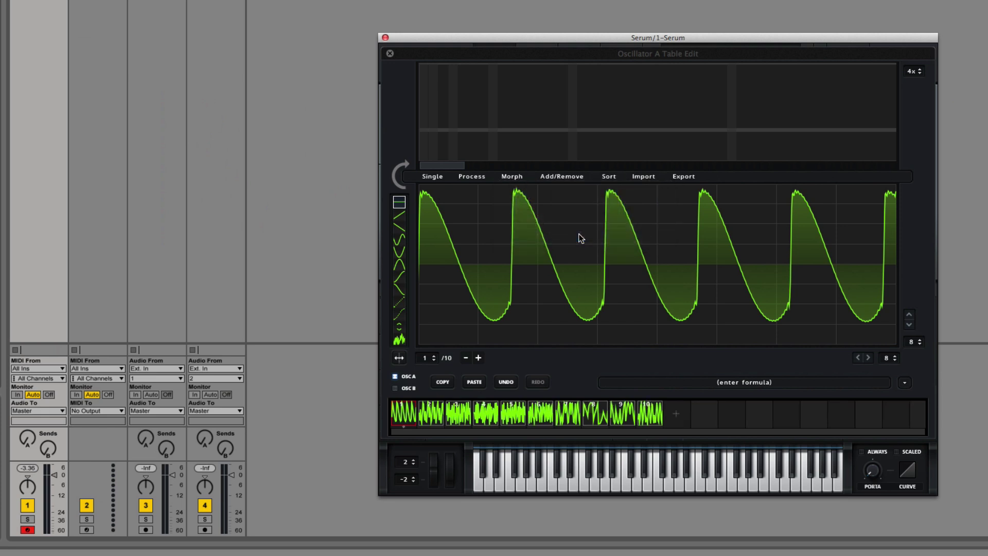
pyautogui.click(431, 412)
pyautogui.click(458, 412)
pyautogui.click(486, 412)
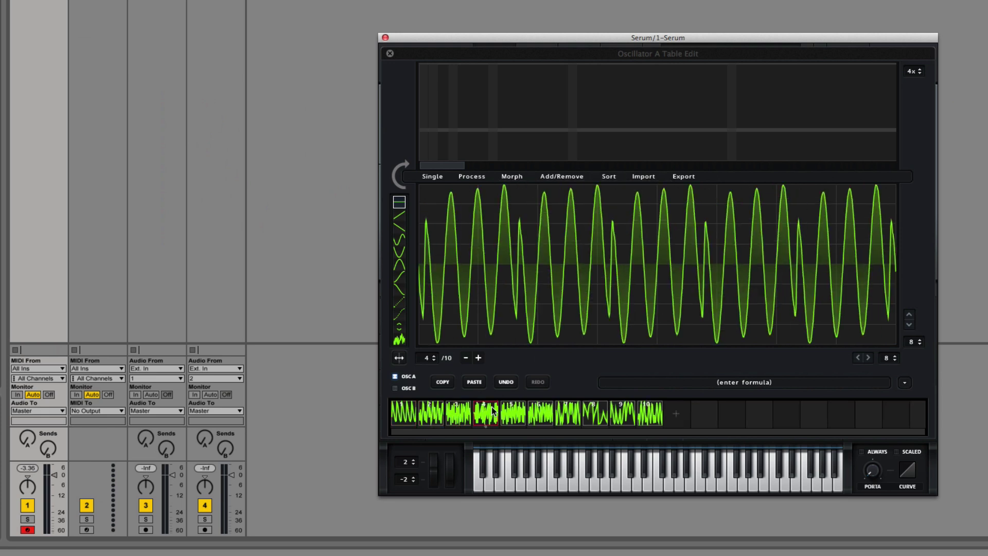
pyautogui.click(514, 411)
pyautogui.click(649, 411)
pyautogui.click(390, 54)
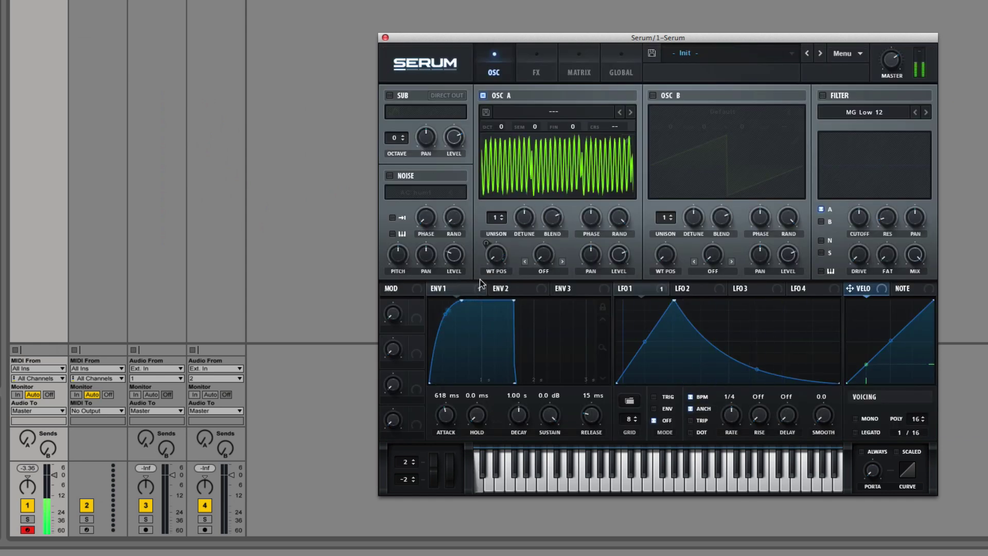
# Remove all WT POS modulation, set the position to 4, and reopen the editor's Sort menu
pyautogui.rightClick(495, 254)
pyautogui.click(510, 300)
pyautogui.moveTo(505, 268); pyautogui.dragTo(519, 134)
pyautogui.click(588, 178)
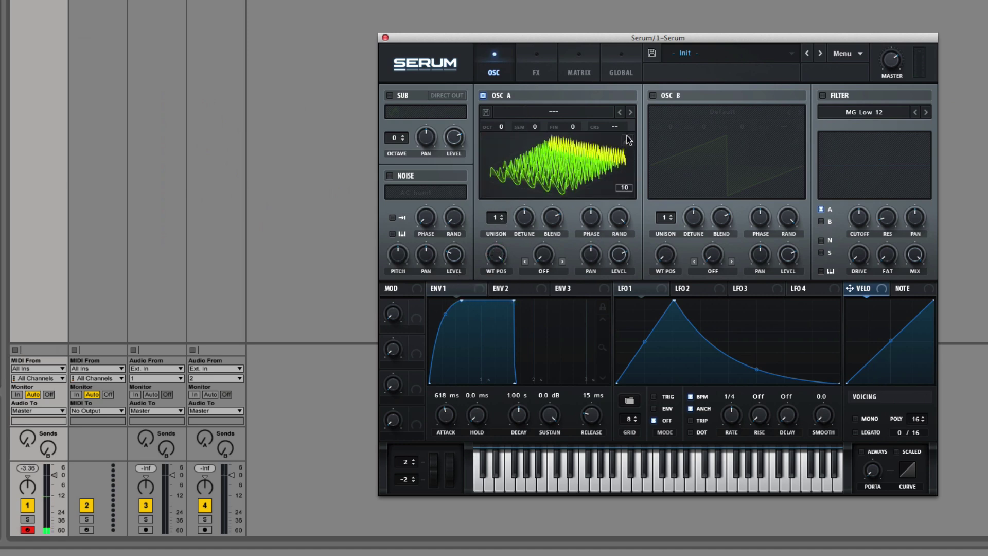
pyautogui.doubleClick(592, 178)
pyautogui.click(609, 176)
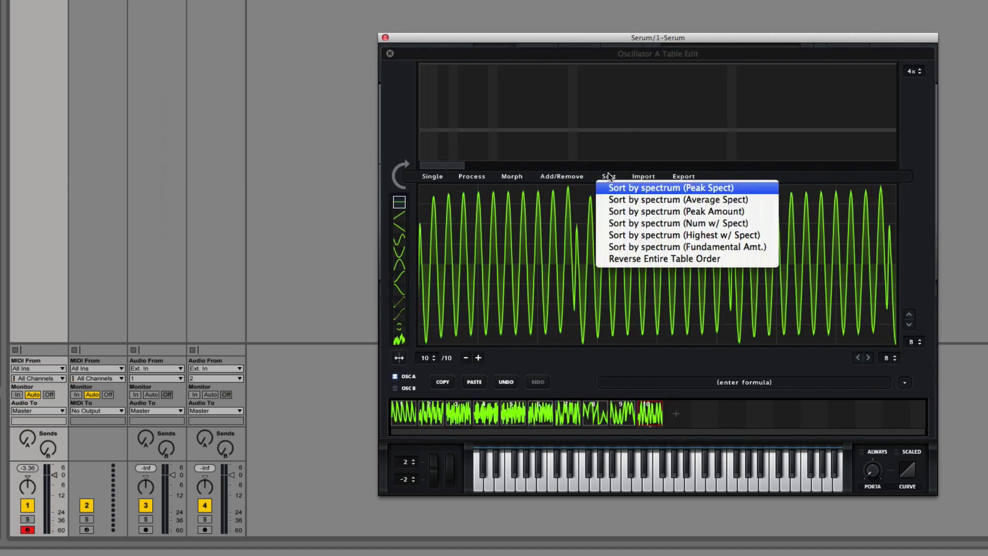
# Sort the frames by highest spectral content, set envelope 1 attack to 0.0 ms, and sweep WT POS
pyautogui.click(646, 235)
pyautogui.click(413, 421)
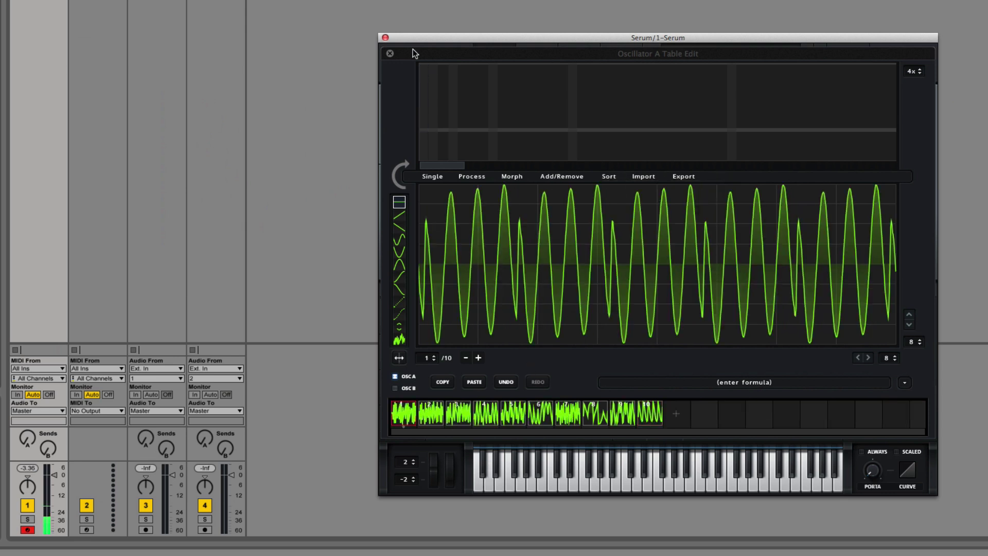
pyautogui.click(389, 53)
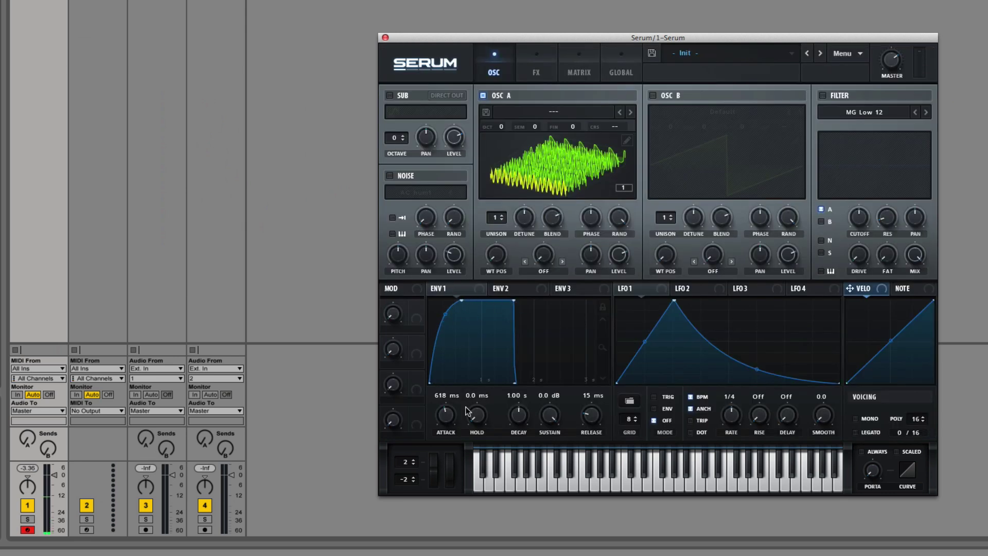
pyautogui.moveTo(440, 422); pyautogui.dragTo(452, 543)
pyautogui.moveTo(492, 258); pyautogui.dragTo(493, 225)
pyautogui.click(527, 135)
pyautogui.moveTo(488, 258); pyautogui.dragTo(509, 193)
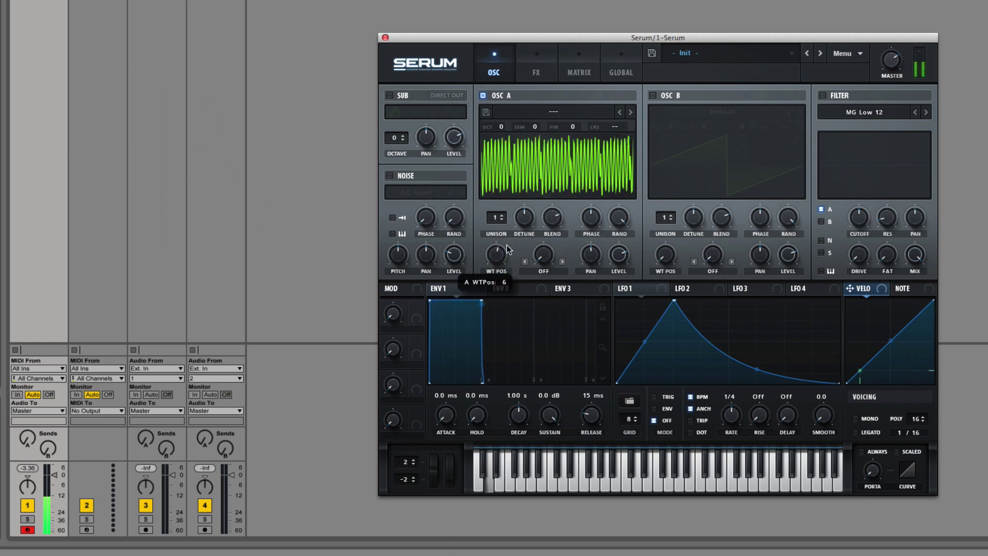
pyautogui.click(565, 169)
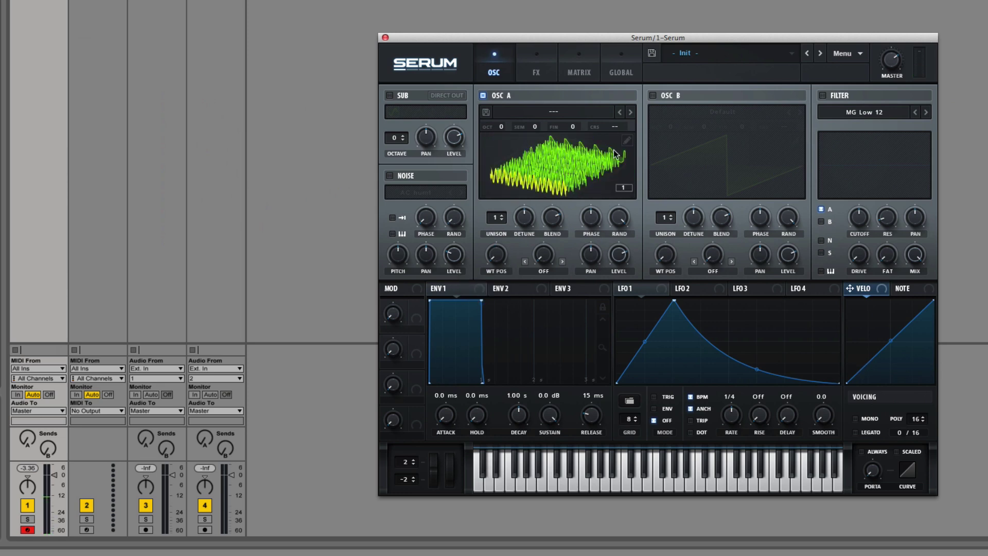
# Re-sort the frames by spectrum Fundamental Amt. and sweep WT POS up to frame 7
pyautogui.click(627, 141)
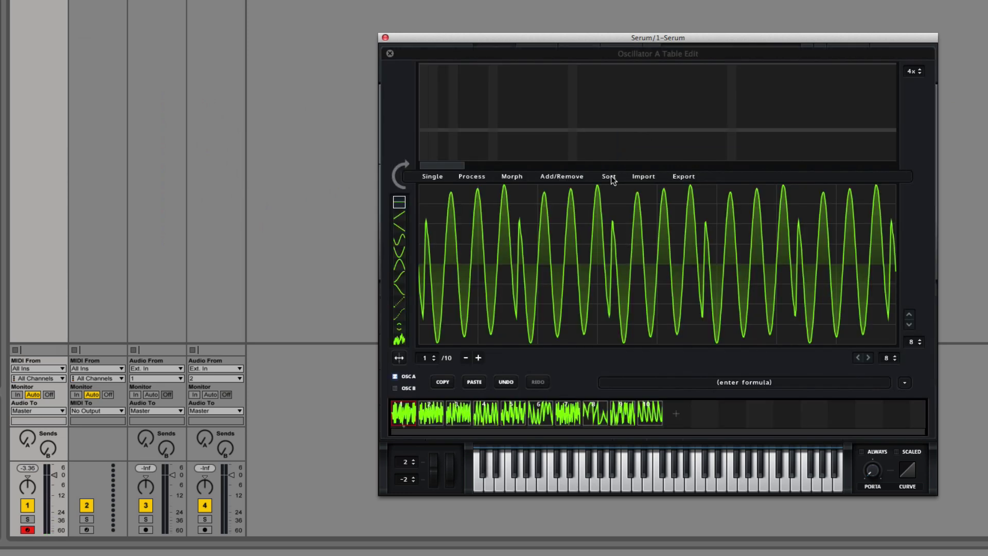
pyautogui.click(611, 178)
pyautogui.click(648, 247)
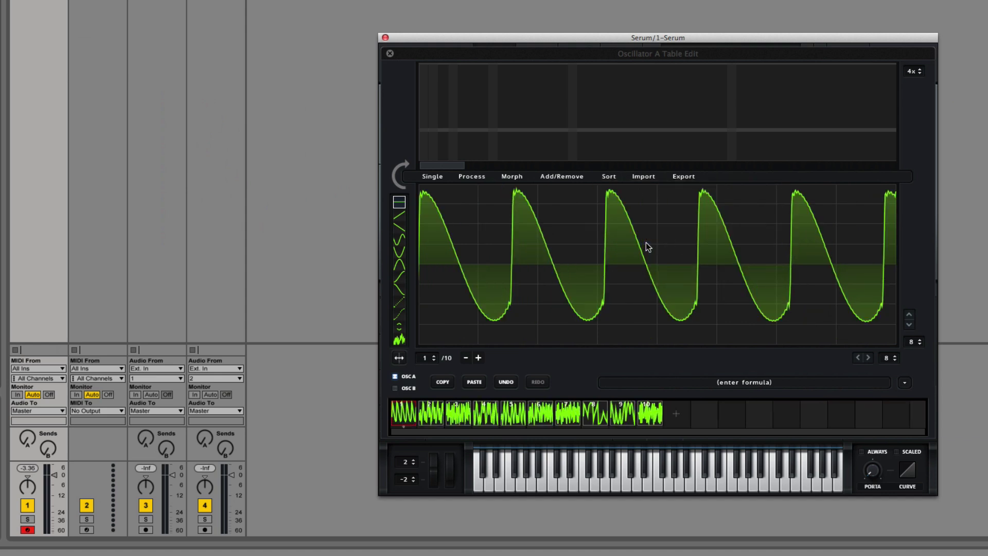
pyautogui.click(390, 53)
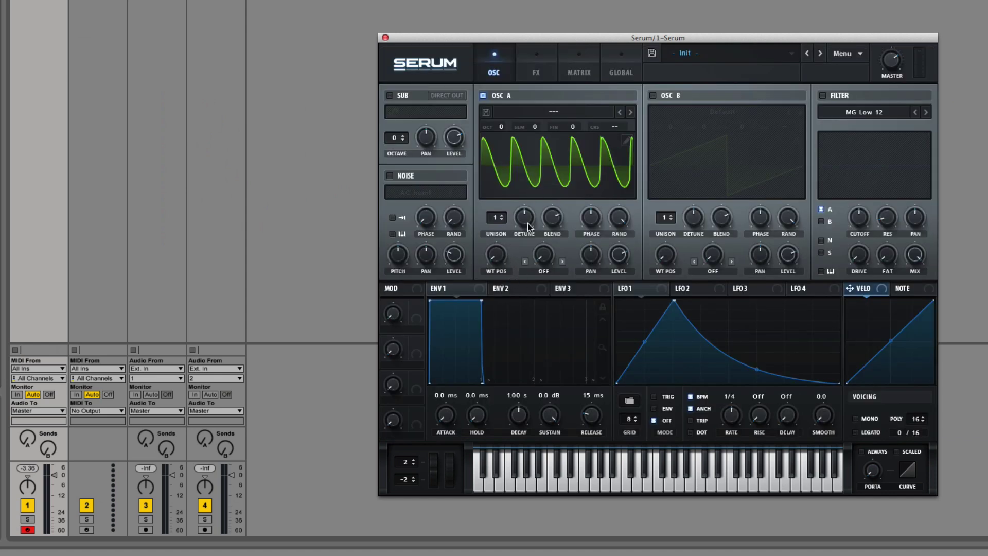
pyautogui.moveTo(504, 255); pyautogui.dragTo(523, 124)
# Audition all 10 frames of Osc A's wavetable in the Table Edit frame strip
pyautogui.click(487, 113)
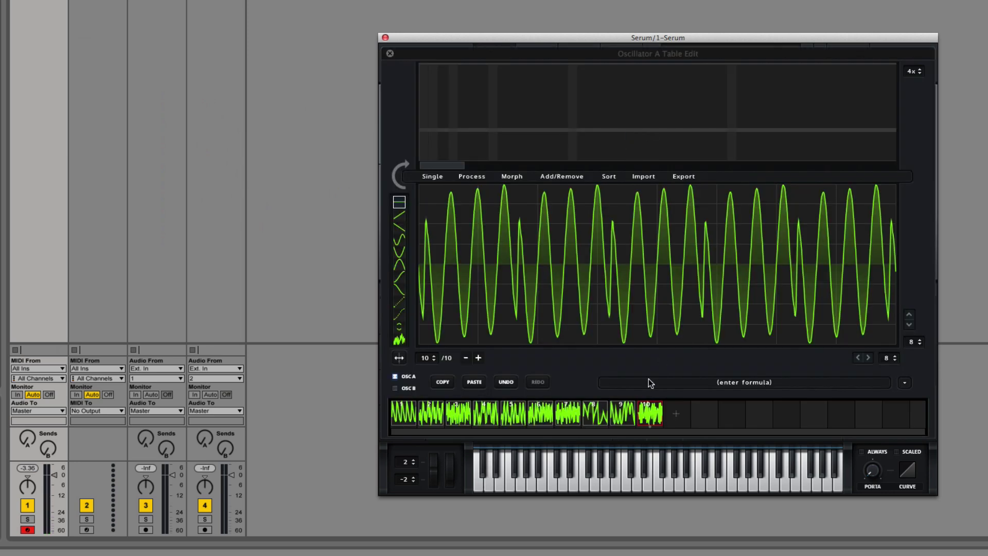
pyautogui.click(410, 421)
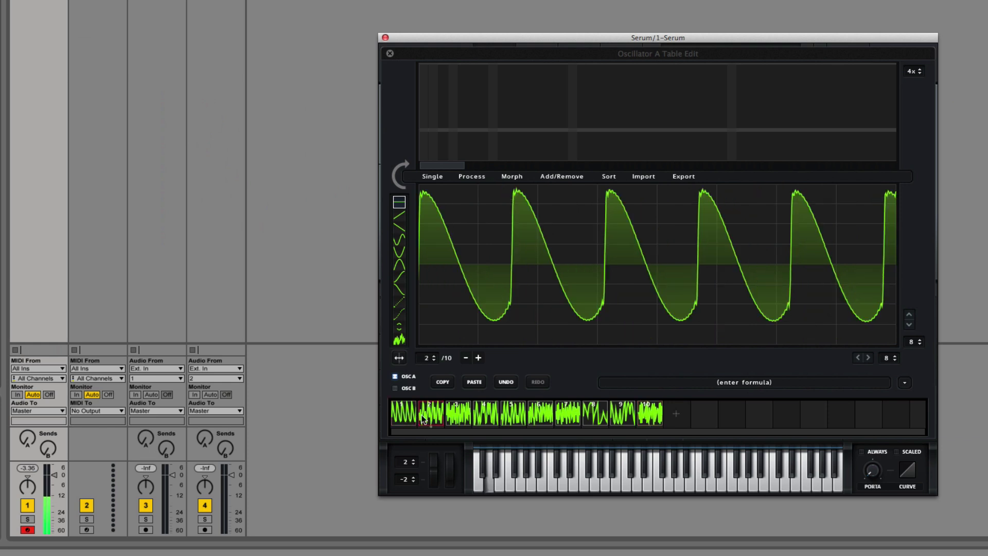
pyautogui.click(462, 415)
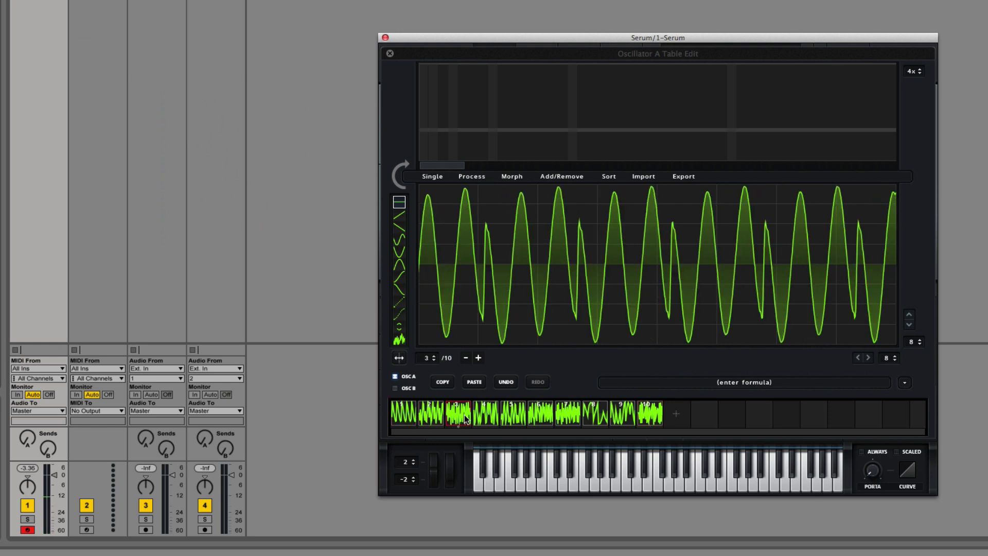
pyautogui.click(411, 415)
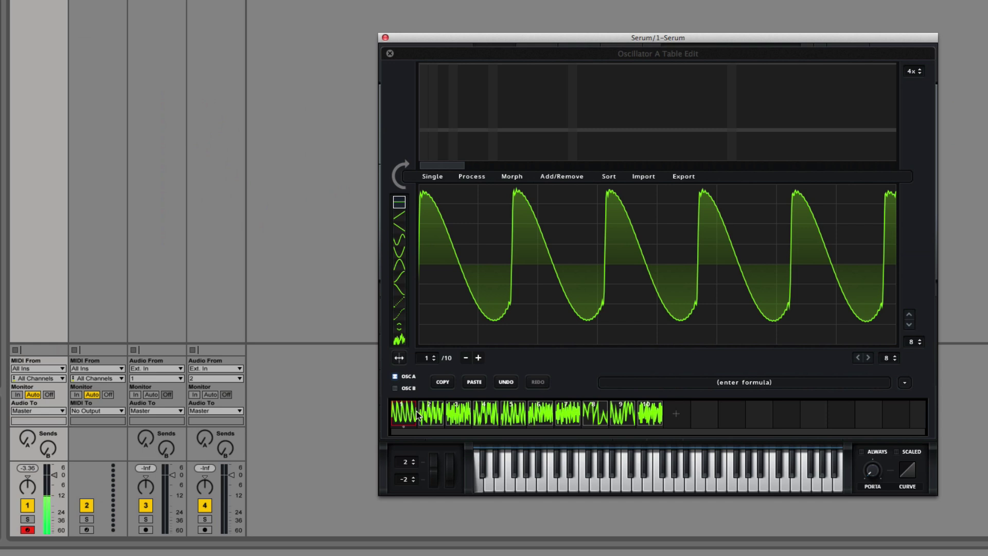
pyautogui.click(425, 415)
pyautogui.click(486, 416)
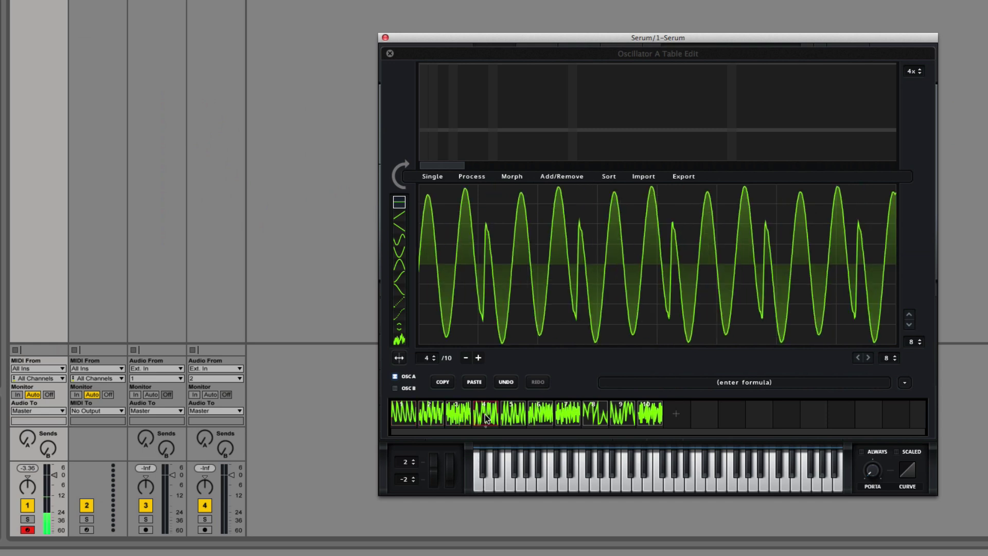
pyautogui.click(516, 420)
pyautogui.click(536, 418)
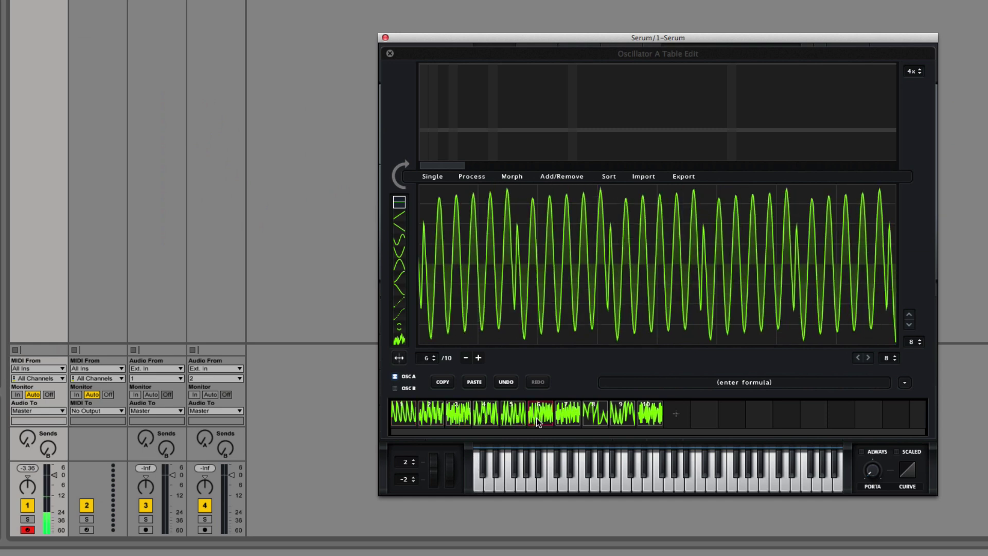
pyautogui.click(567, 420)
pyautogui.click(595, 418)
pyautogui.click(622, 418)
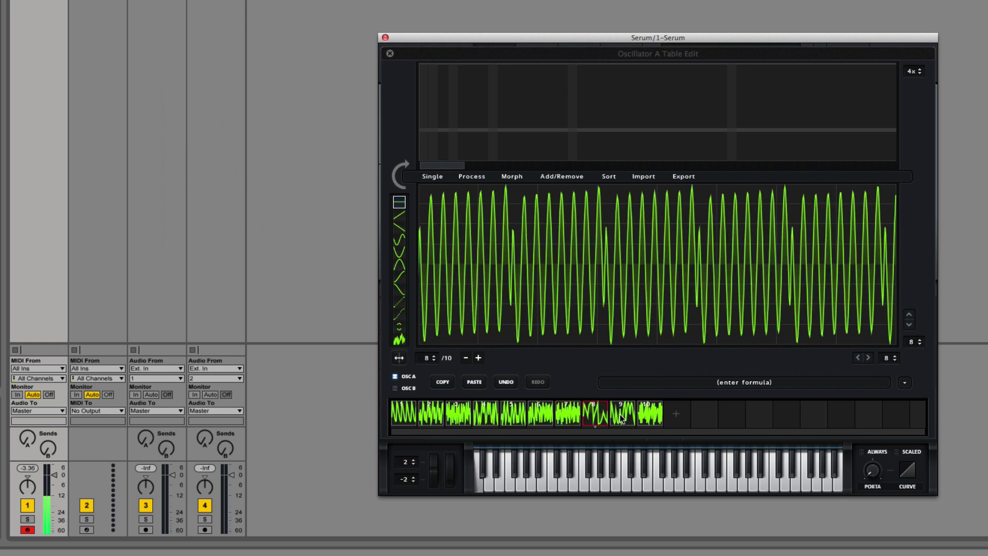
pyautogui.click(651, 417)
# Move frame 10 to slot 8 and preview frames 1 through 9 in the new order
pyautogui.moveTo(654, 417); pyautogui.dragTo(596, 418)
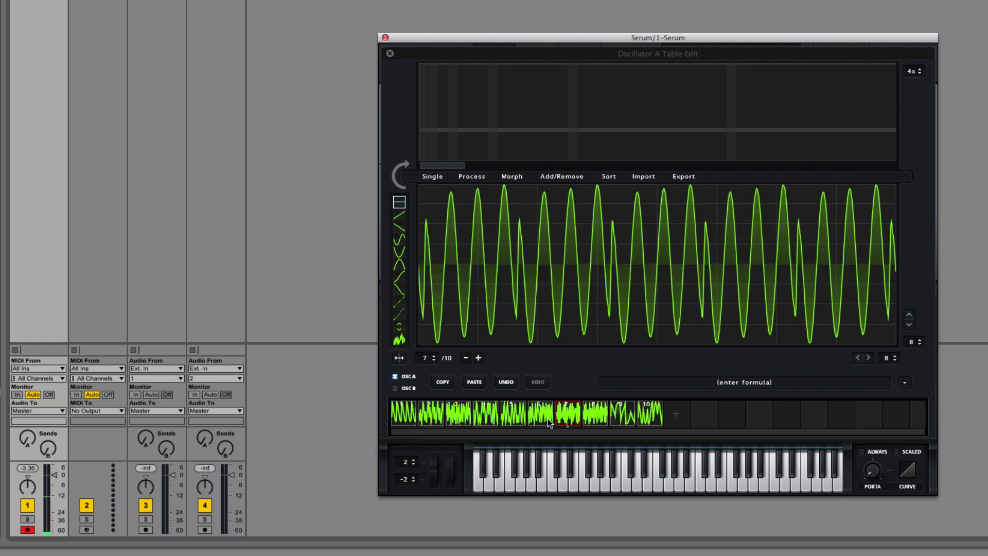
pyautogui.click(406, 417)
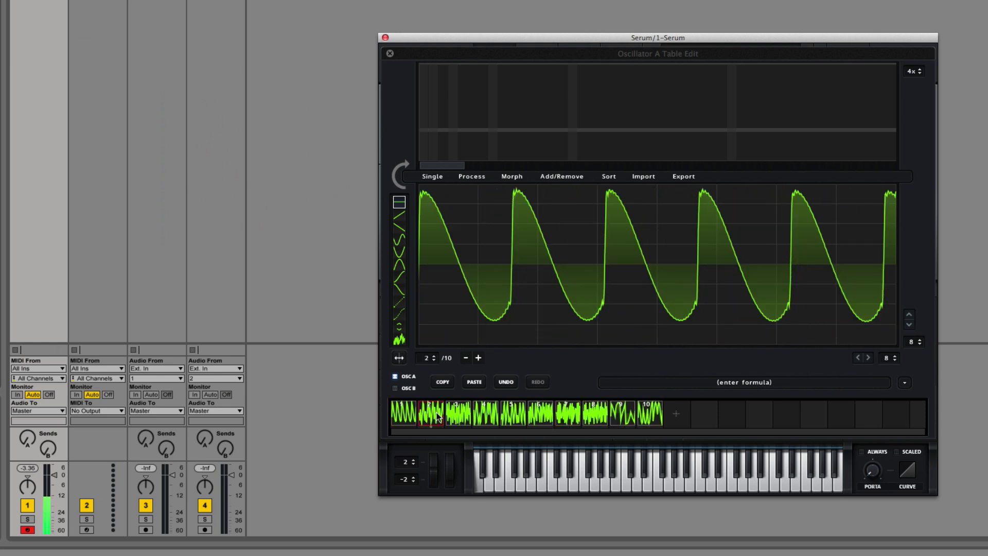
pyautogui.click(467, 412)
pyautogui.click(487, 411)
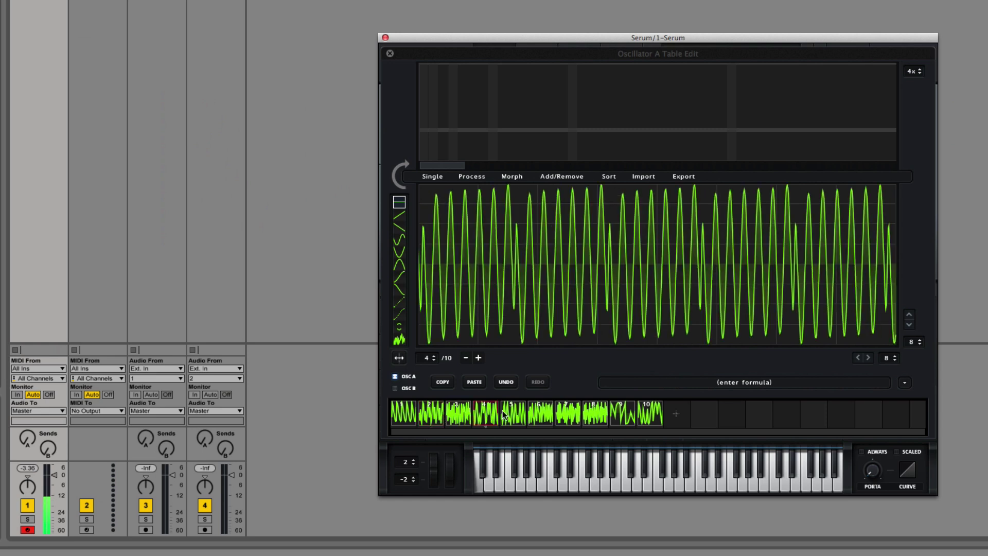
pyautogui.click(544, 415)
pyautogui.click(570, 419)
pyautogui.click(593, 419)
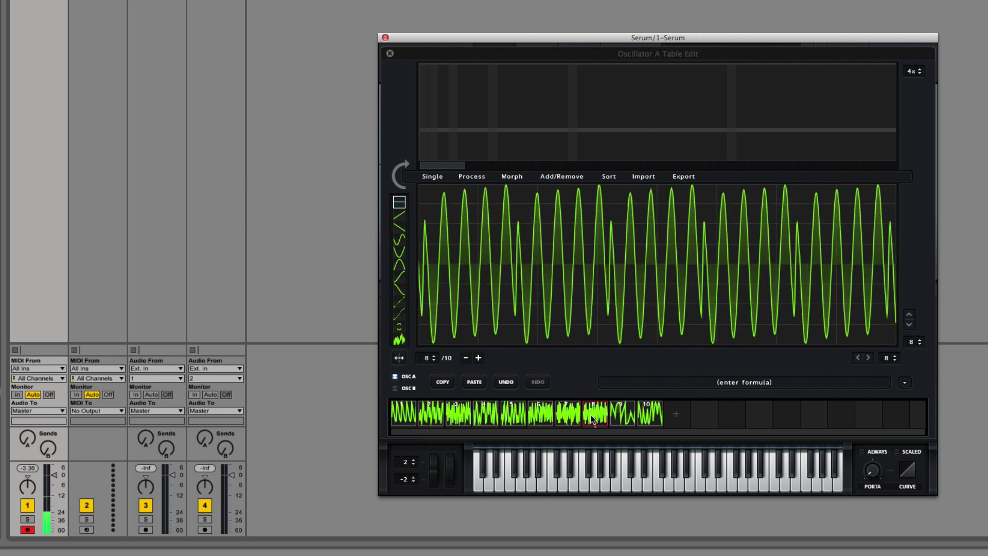
pyautogui.click(629, 416)
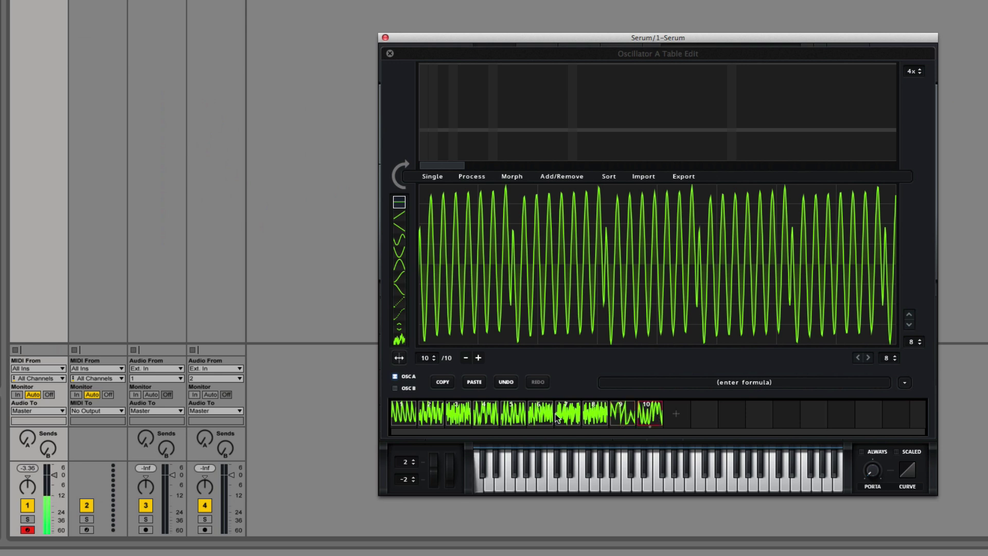
# Compare frames 4, 7, 5 and 2 and re-audition frames 1 through 8
pyautogui.click(488, 415)
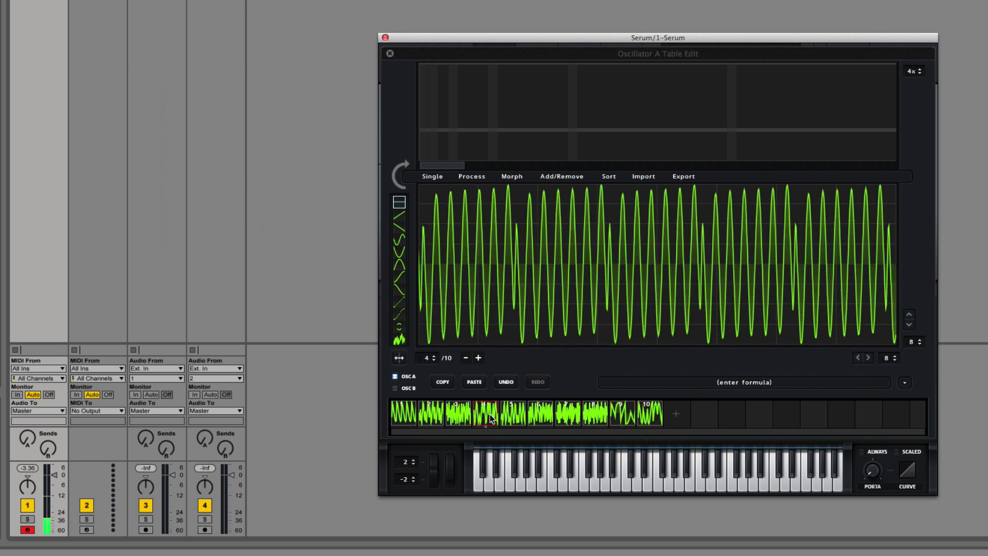
pyautogui.click(568, 415)
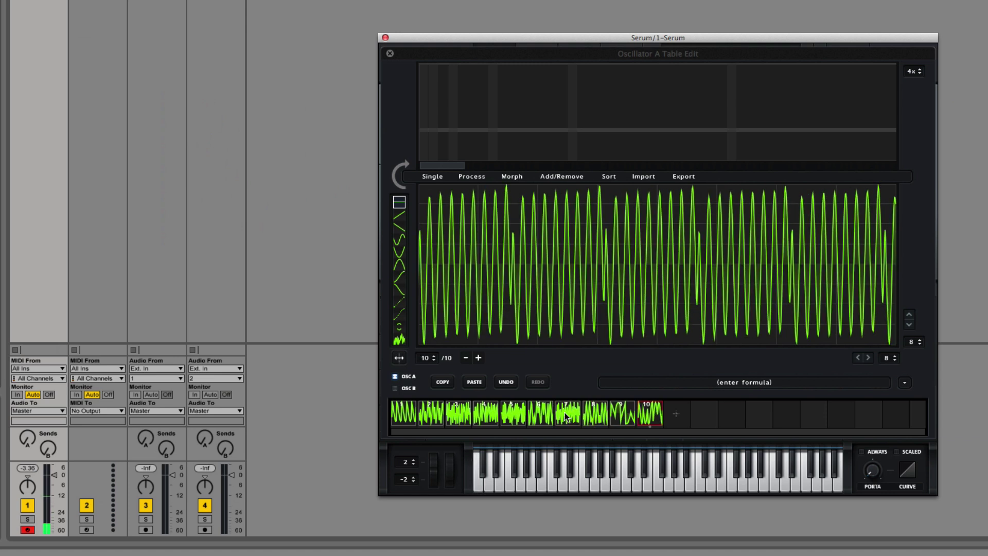
pyautogui.click(524, 415)
pyautogui.click(431, 415)
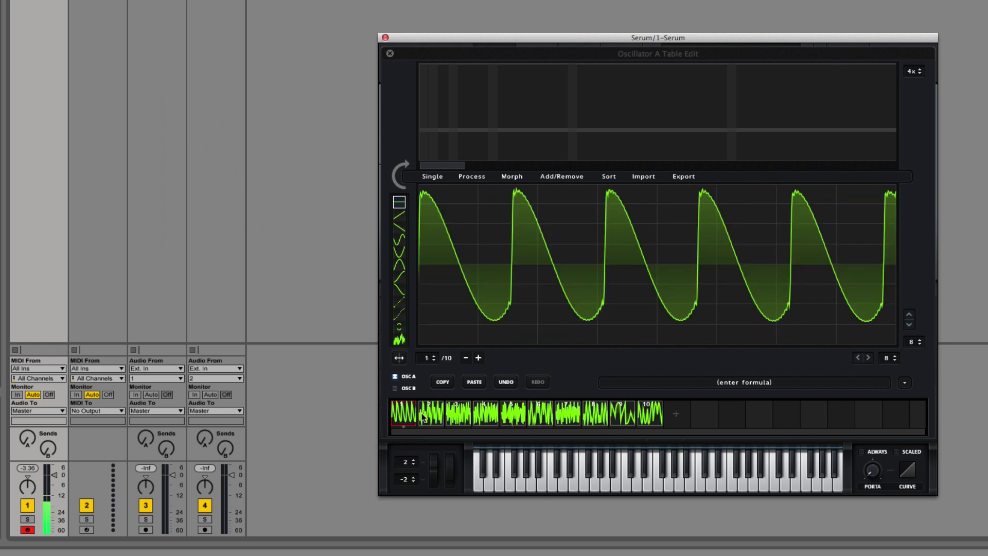
pyautogui.click(468, 412)
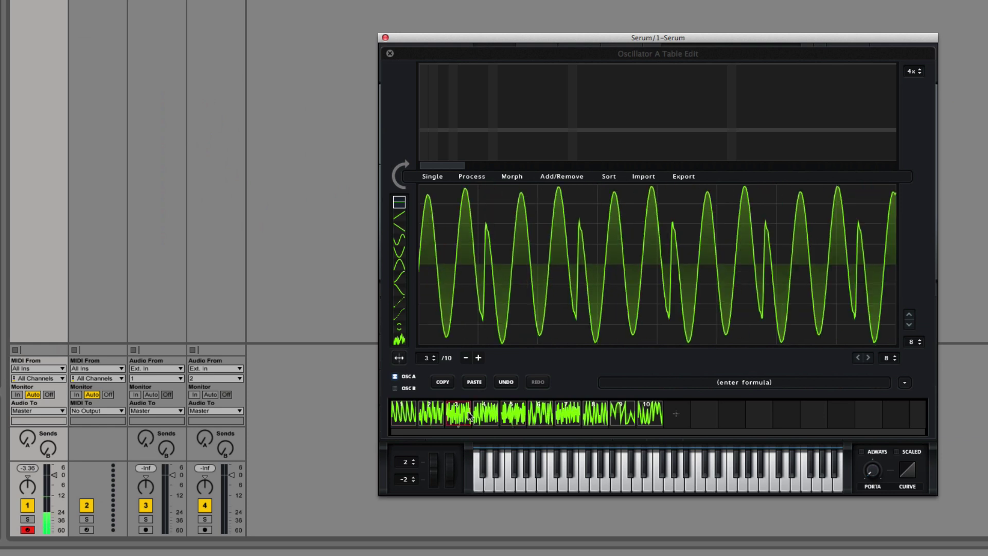
pyautogui.click(497, 413)
pyautogui.click(513, 412)
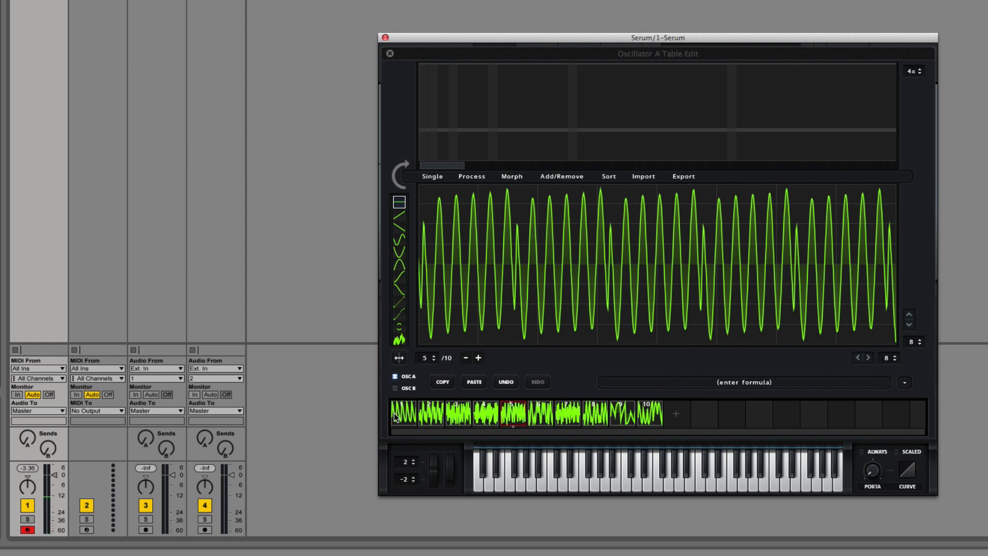
pyautogui.click(396, 418)
pyautogui.click(423, 416)
pyautogui.click(455, 415)
pyautogui.click(484, 414)
pyautogui.click(512, 413)
pyautogui.click(540, 414)
pyautogui.click(568, 414)
pyautogui.click(595, 415)
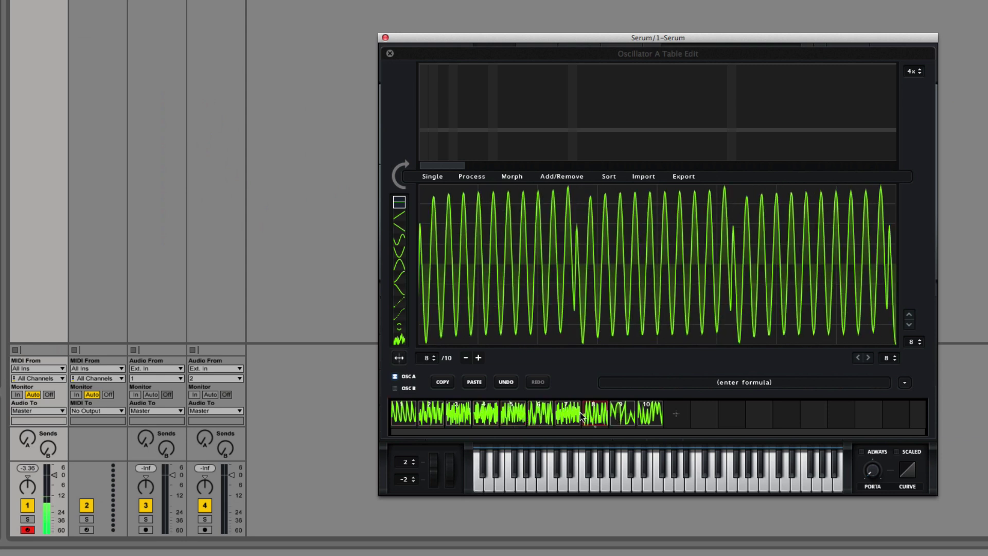
# Compare frames 7 and 8, step through the frames again, and select odd frame 4
pyautogui.click(575, 418)
pyautogui.click(595, 417)
pyautogui.click(400, 416)
pyautogui.click(431, 416)
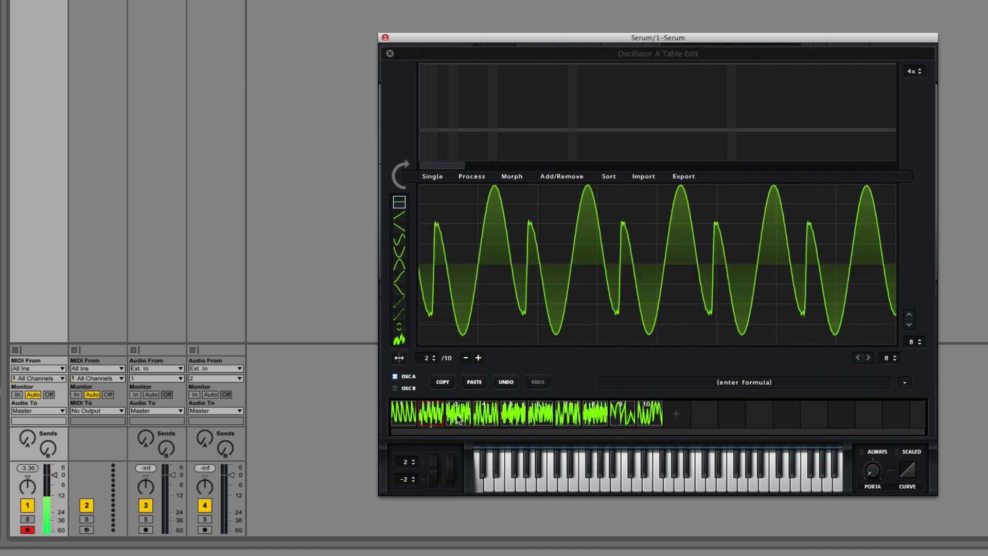
pyautogui.click(460, 418)
pyautogui.click(485, 417)
pyautogui.click(540, 417)
pyautogui.click(568, 417)
pyautogui.click(596, 417)
pyautogui.click(540, 417)
pyautogui.click(486, 415)
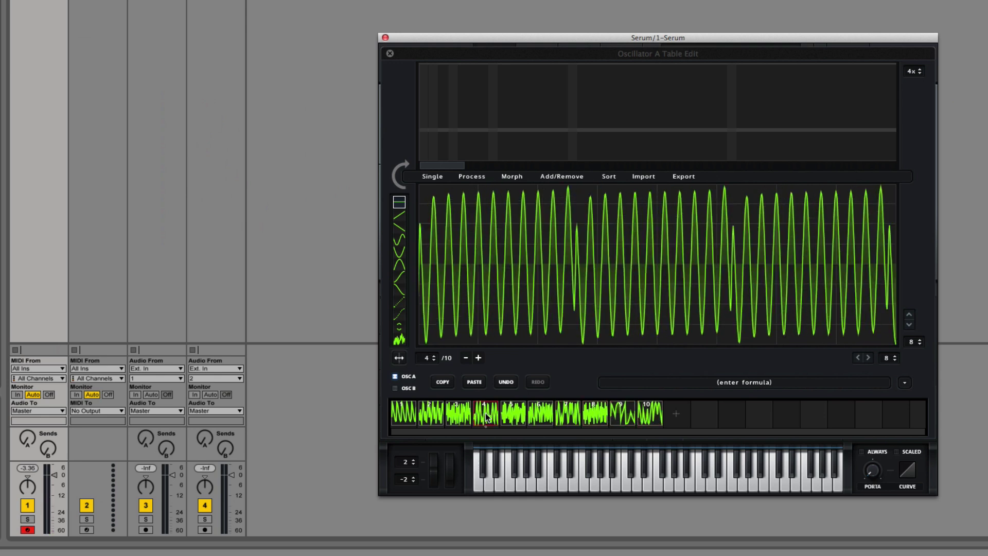
# Delete frame 4 with Add/Remove > Remove (current index) and preview frames 1 through 6
pyautogui.click(554, 177)
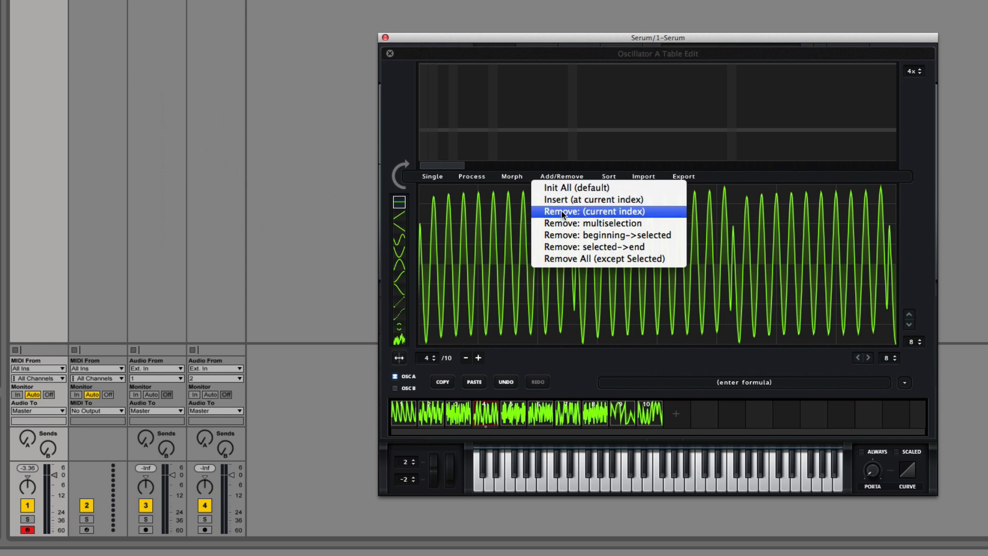
pyautogui.click(562, 211)
pyautogui.click(412, 418)
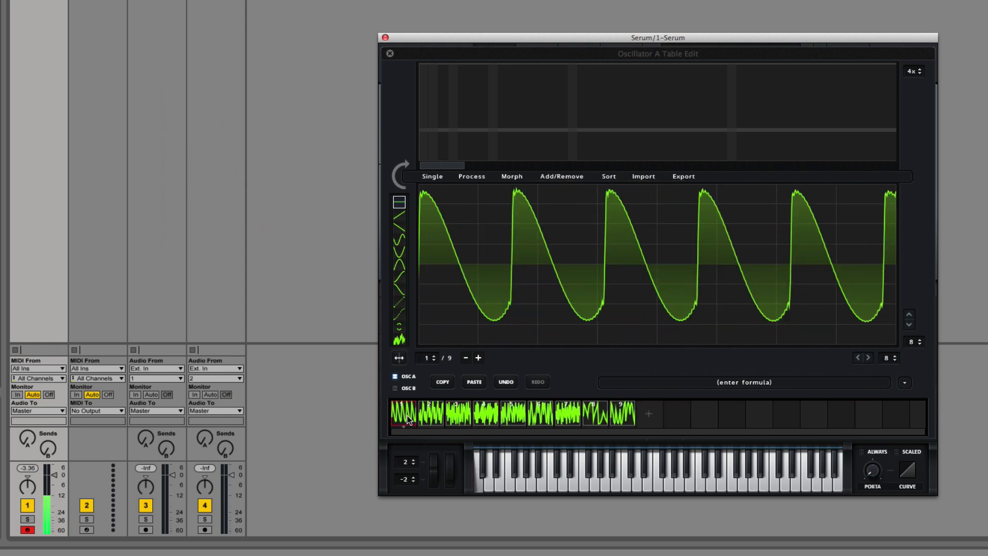
pyautogui.click(432, 414)
pyautogui.click(459, 415)
pyautogui.click(486, 414)
pyautogui.click(514, 414)
pyautogui.click(541, 414)
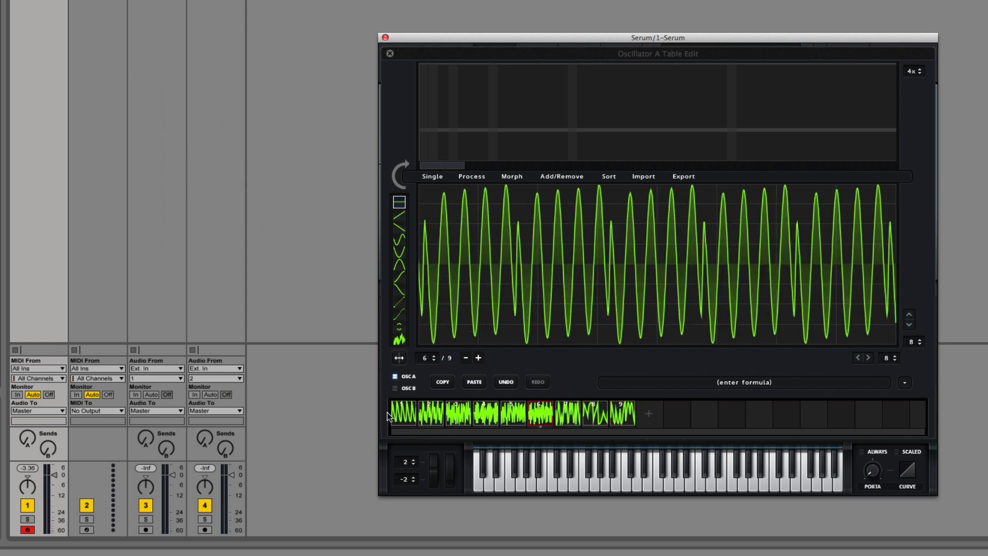
# Click through all 9 remaining frames to check the smoothed order
pyautogui.click(404, 415)
pyautogui.click(431, 414)
pyautogui.click(458, 415)
pyautogui.click(480, 410)
pyautogui.click(513, 415)
pyautogui.click(531, 411)
pyautogui.click(403, 414)
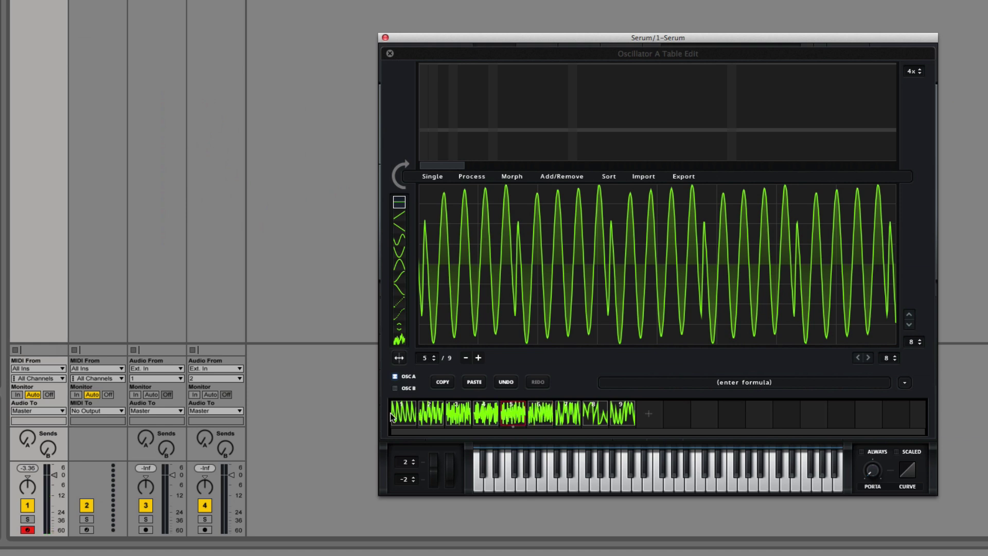
pyautogui.click(431, 414)
pyautogui.click(459, 414)
pyautogui.click(486, 415)
pyautogui.click(513, 414)
pyautogui.click(540, 415)
pyautogui.click(568, 415)
pyautogui.click(592, 414)
pyautogui.click(622, 415)
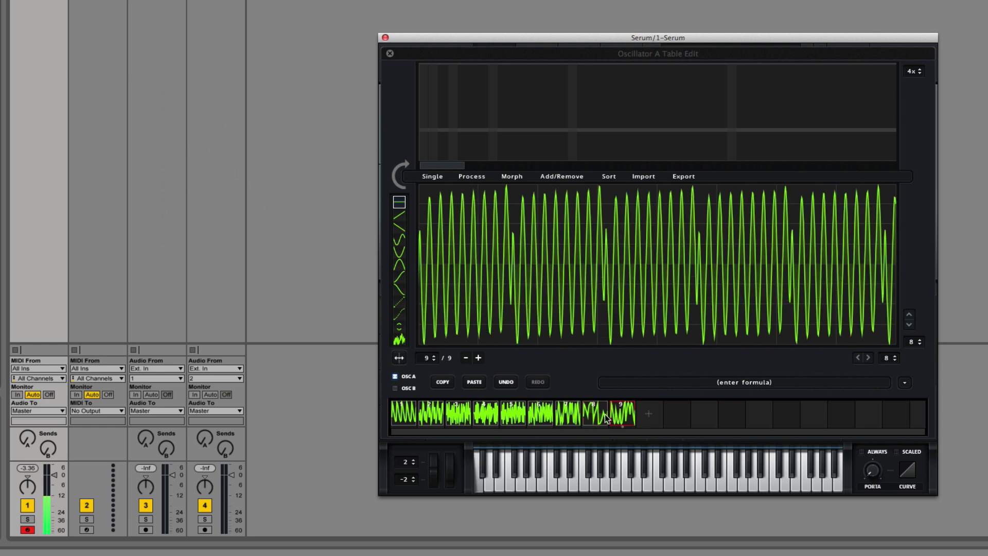
pyautogui.click(390, 54)
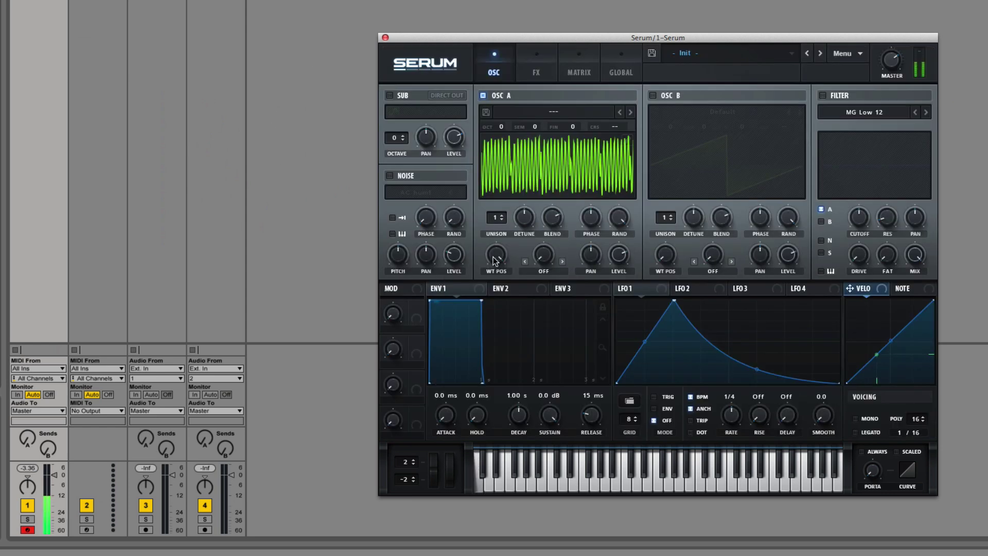
pyautogui.moveTo(497, 259)
pyautogui.mouseDown()
pyautogui.moveTo(493, 421)
pyautogui.moveTo(499, 263)
pyautogui.mouseUp()
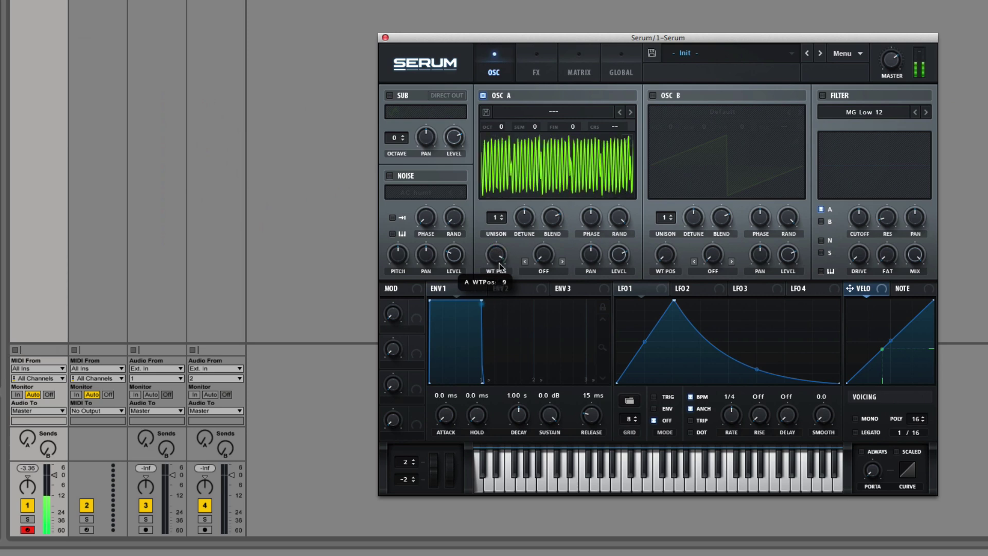
pyautogui.click(627, 139)
pyautogui.click(511, 177)
pyautogui.click(521, 191)
pyautogui.click(390, 53)
pyautogui.moveTo(496, 255); pyautogui.dragTo(524, 216)
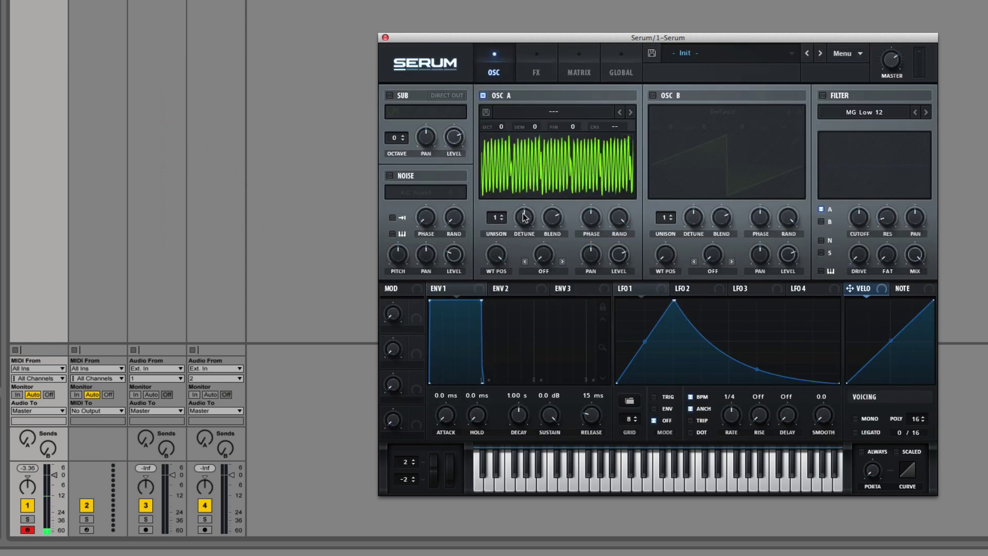